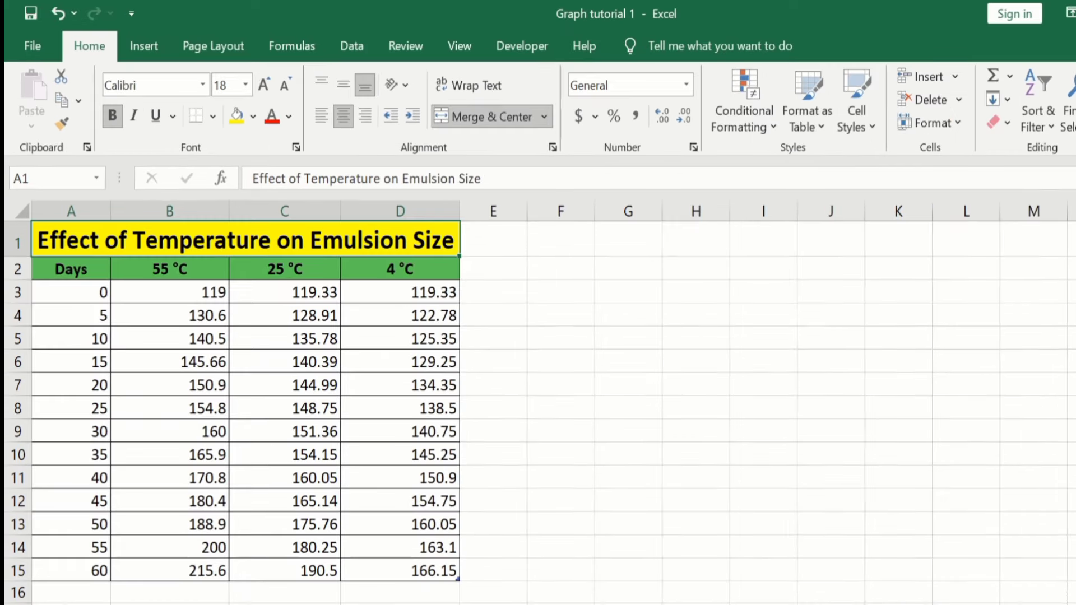
- Insert a 2-D line chart with markers from the table data in A2:D15
click(387, 570)
drag(387, 569, 88, 273)
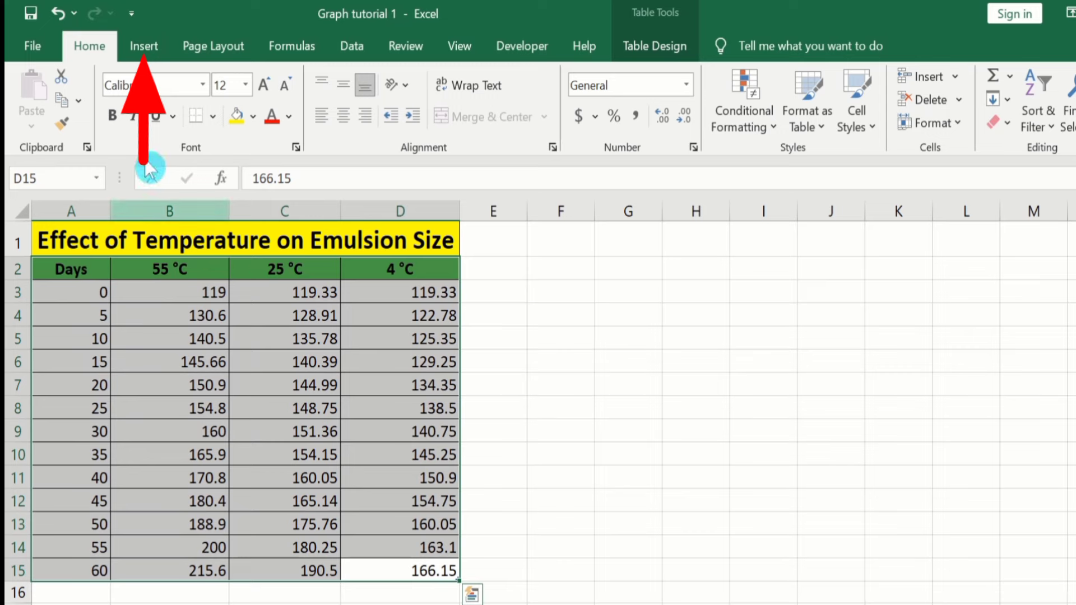
click(147, 47)
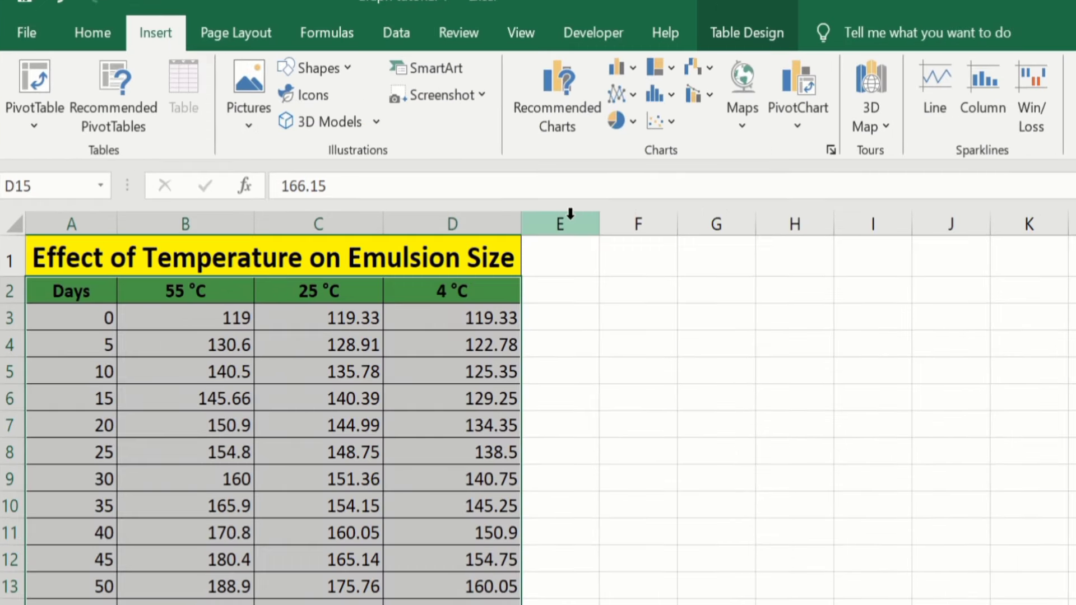
click(634, 93)
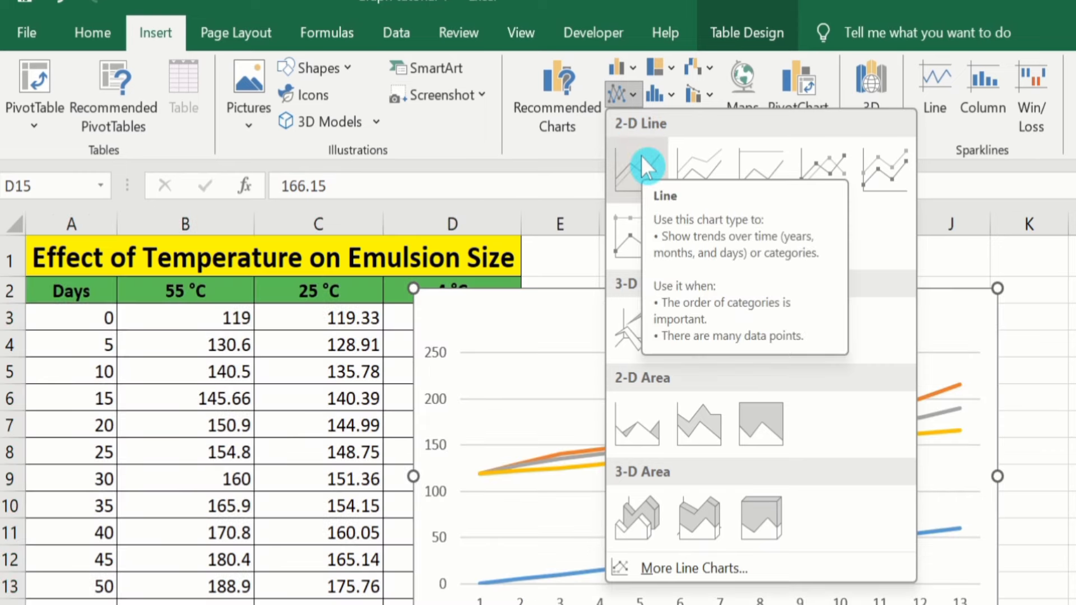
click(821, 161)
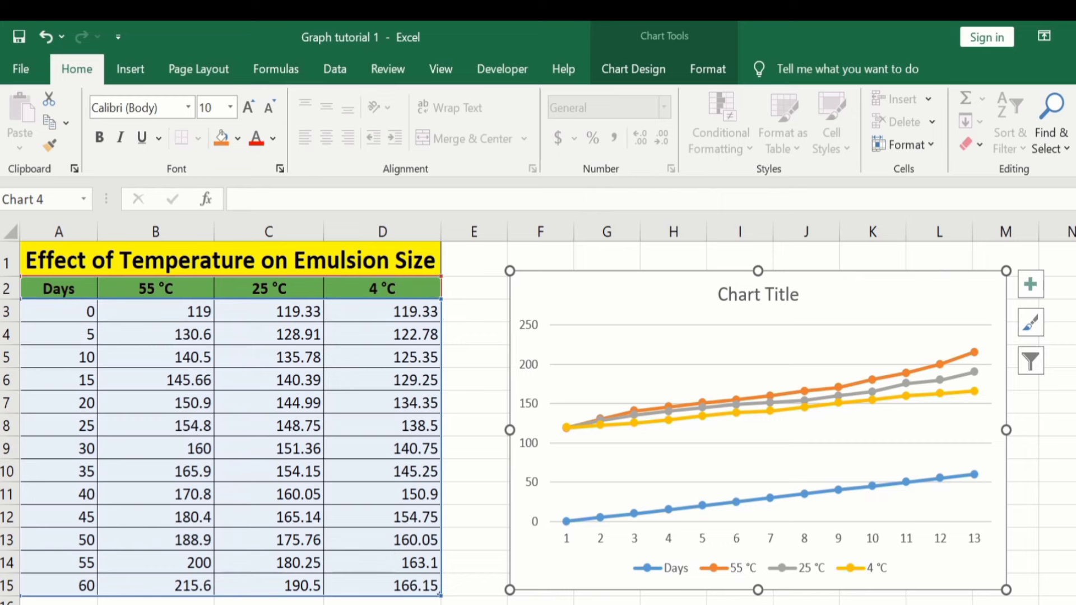
- Remove the Days series from the line chart's source data
click(533, 404)
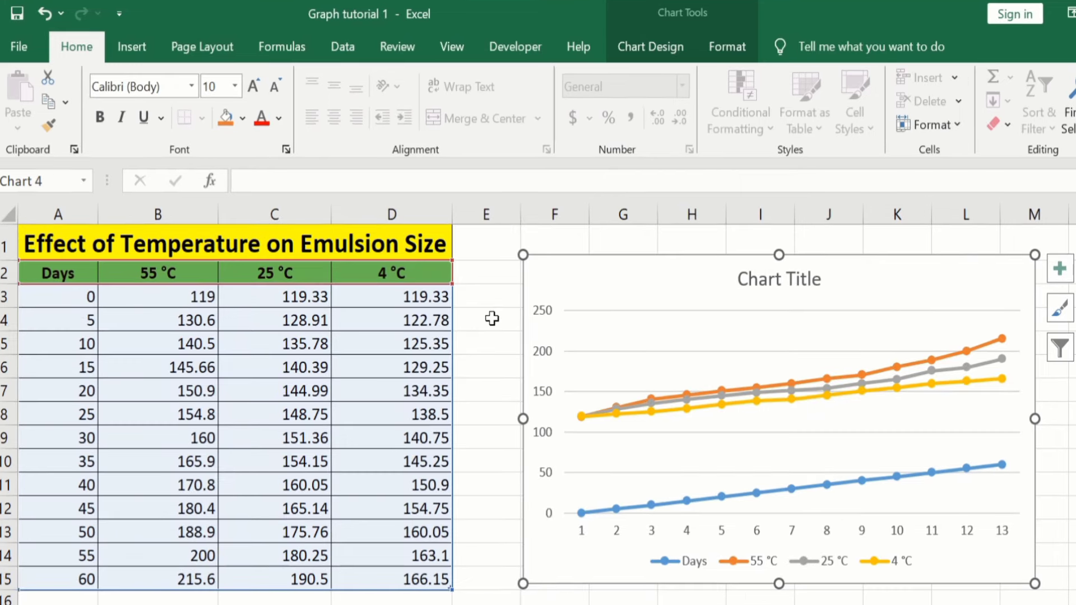
click(492, 318)
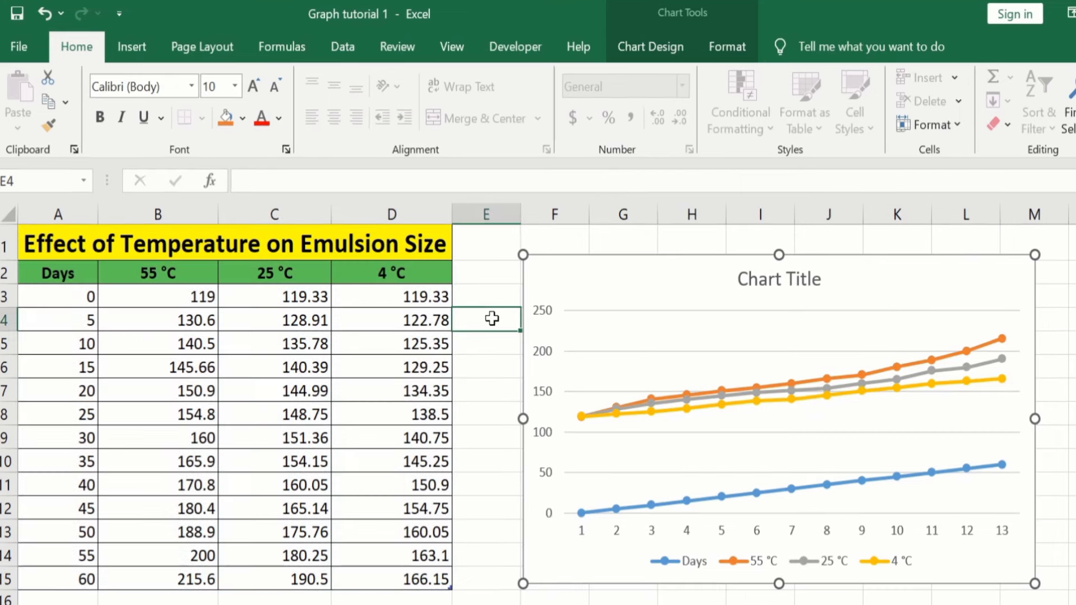
click(572, 274)
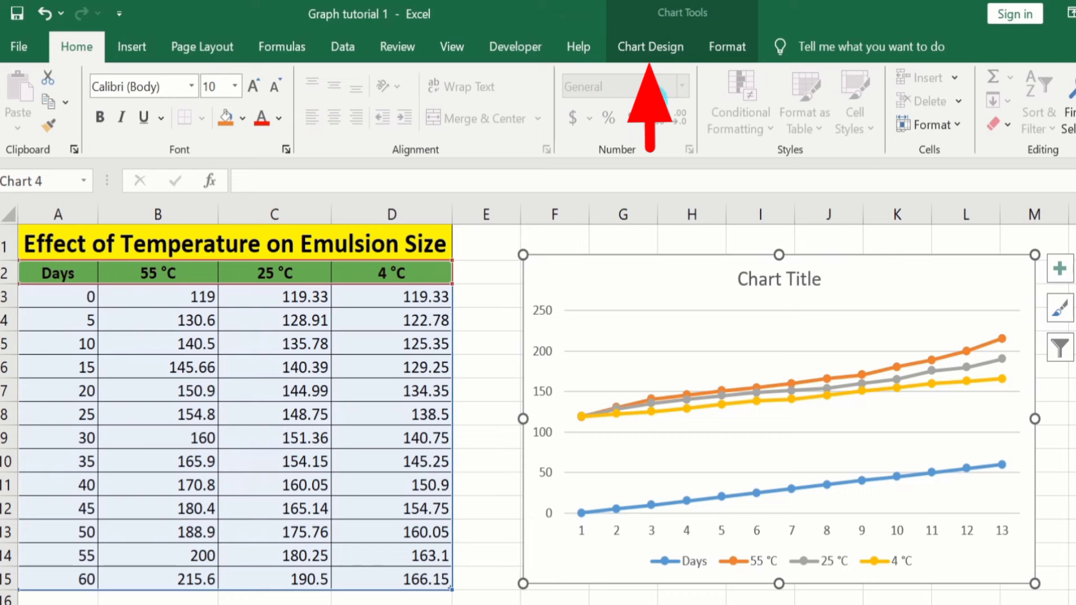
click(656, 49)
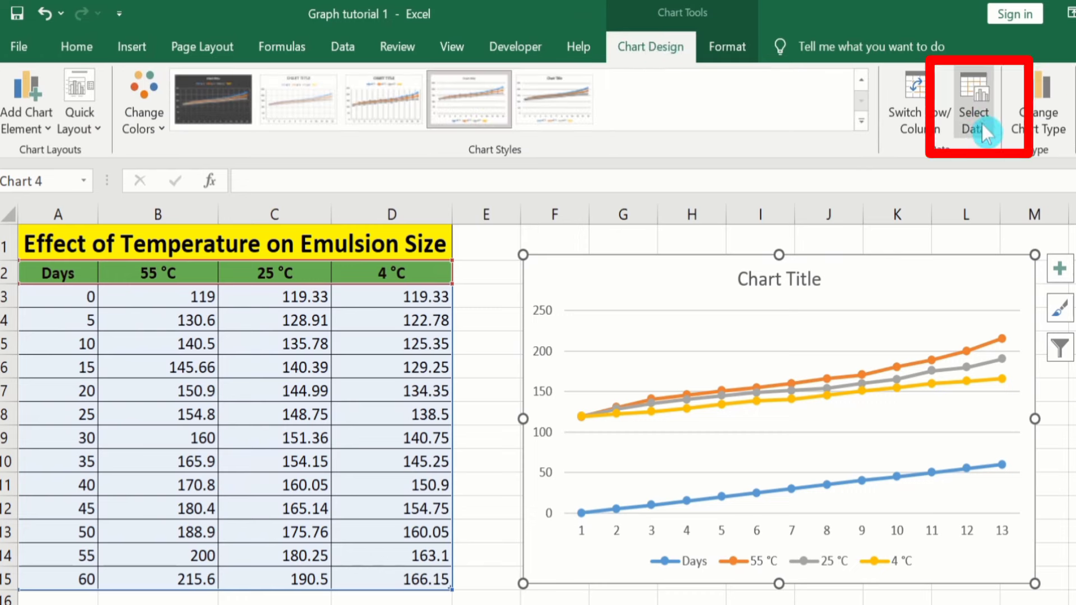
click(970, 103)
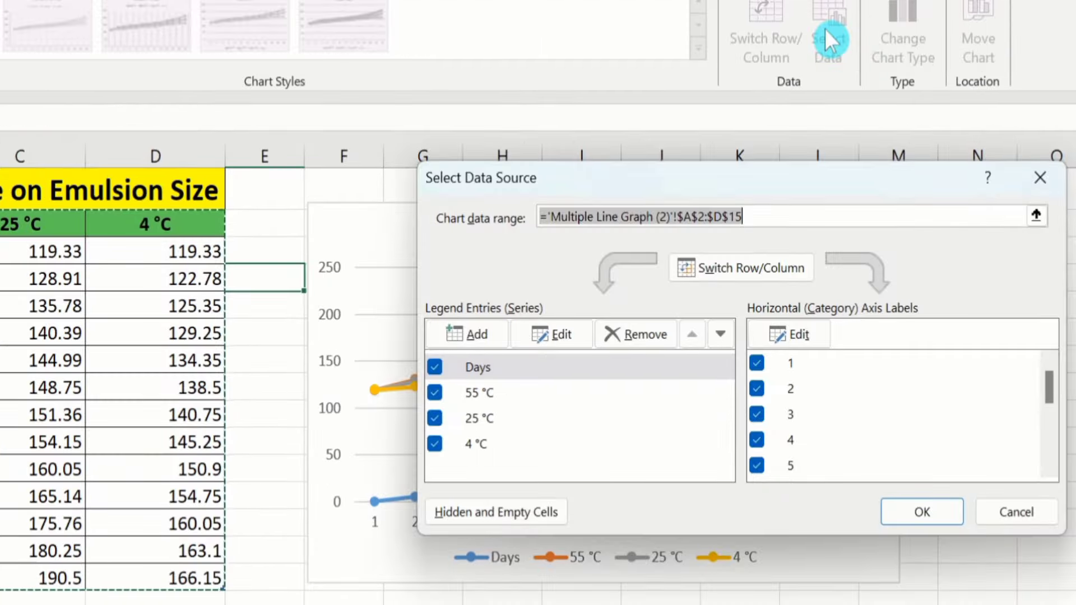
drag(572, 180, 520, 175)
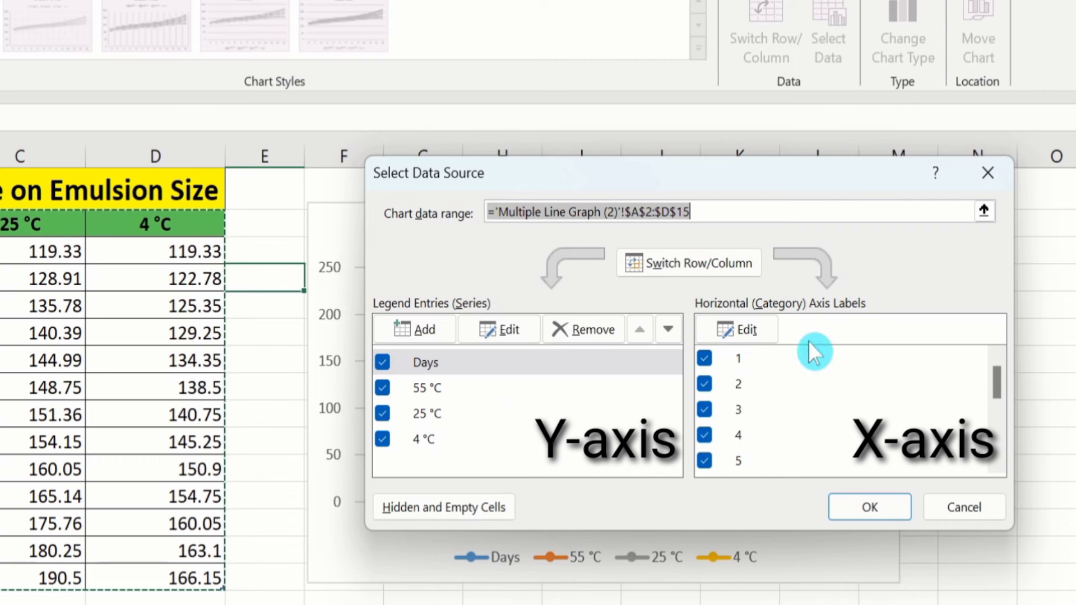
click(733, 174)
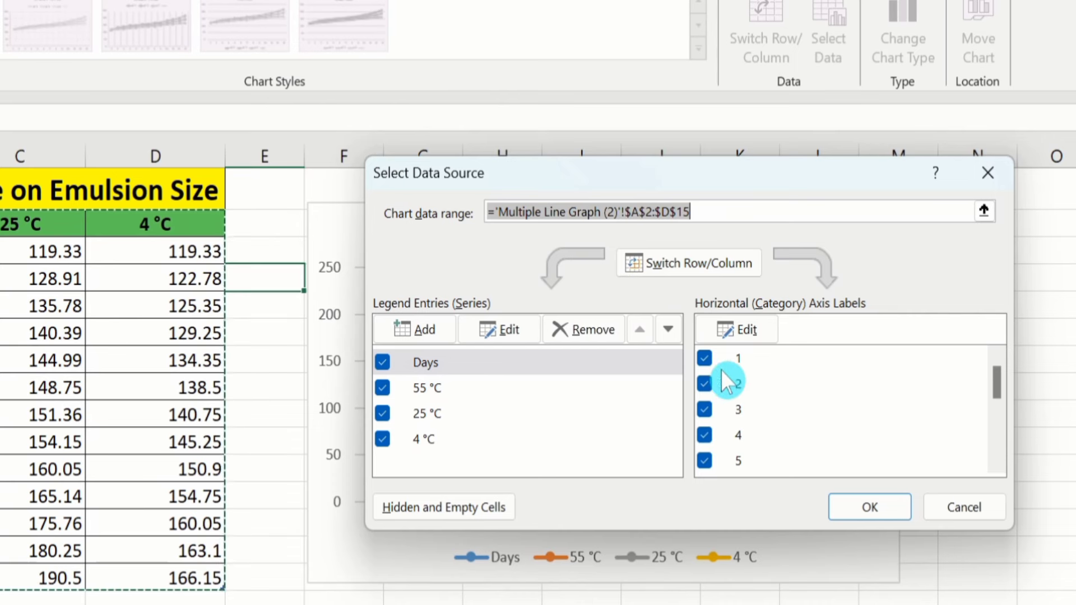
click(506, 361)
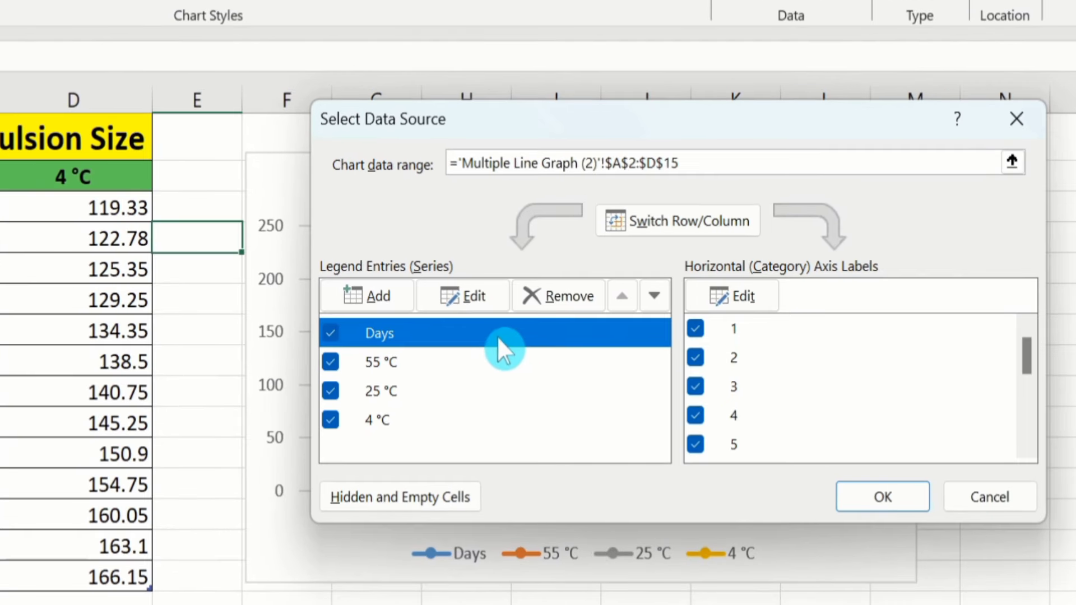
click(547, 284)
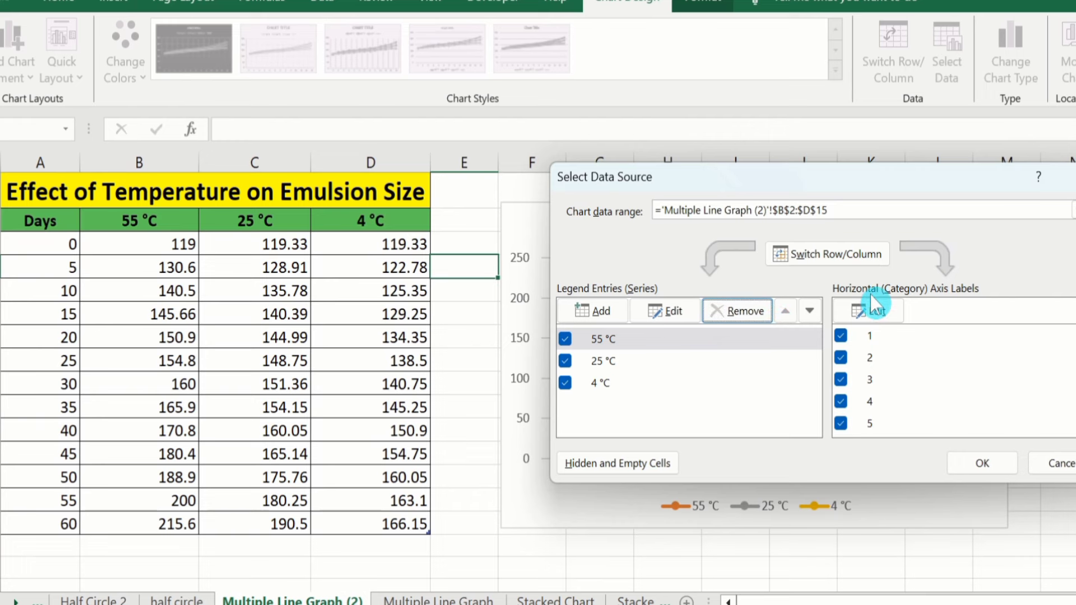
- Set the chart's horizontal axis labels to the day values in A3:A15 and apply the data source changes
click(874, 309)
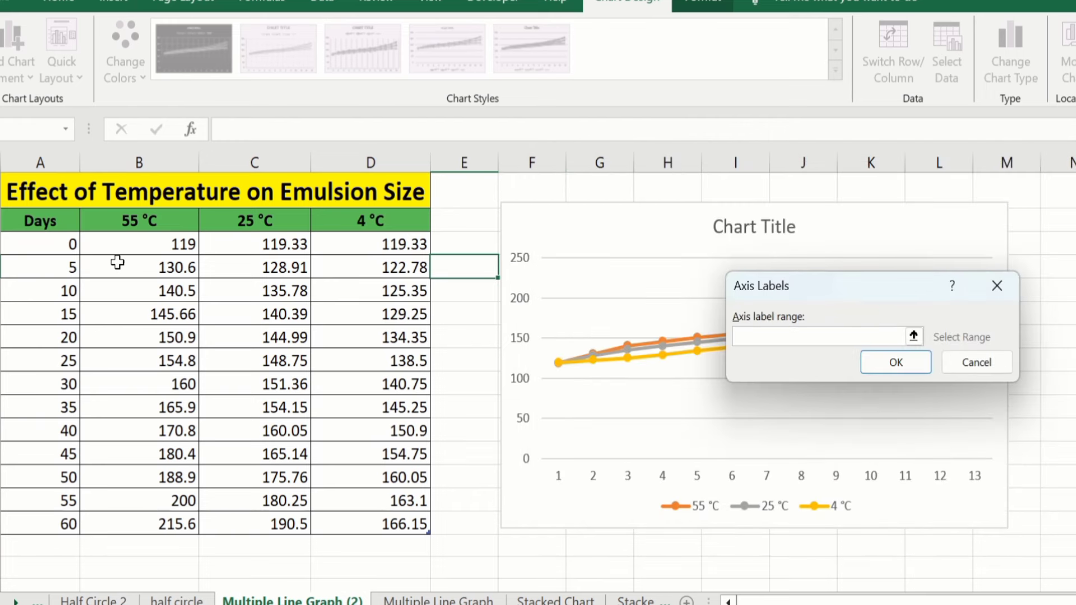
click(49, 247)
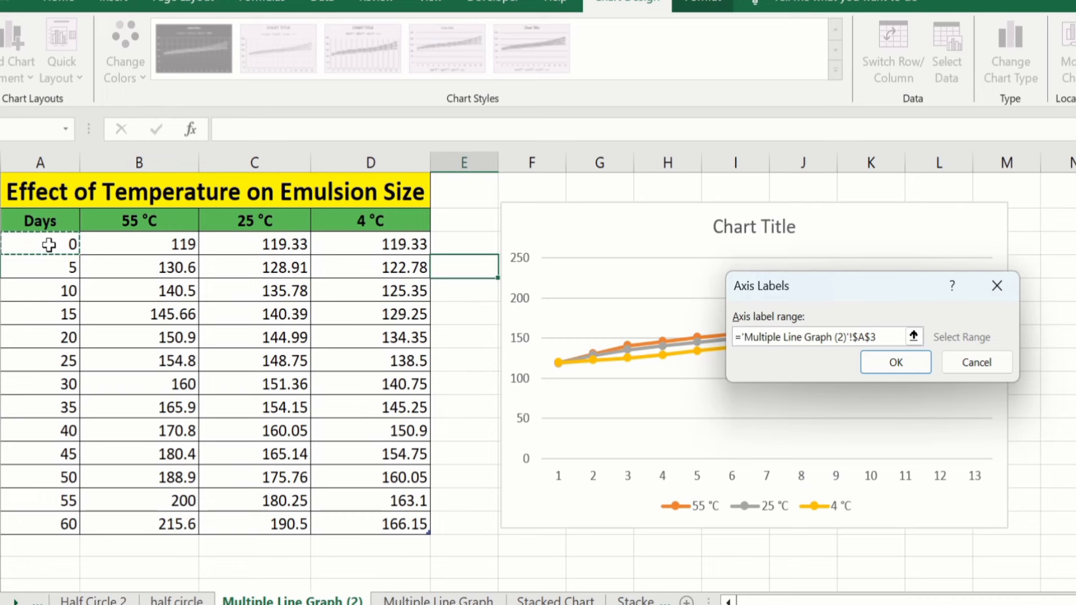
drag(49, 245, 56, 513)
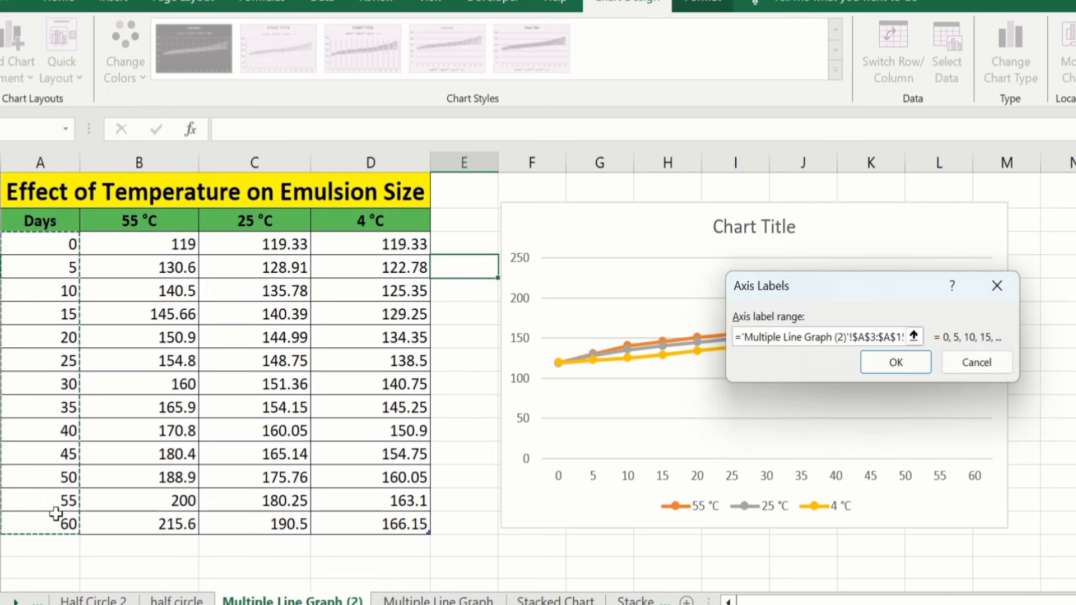
click(875, 363)
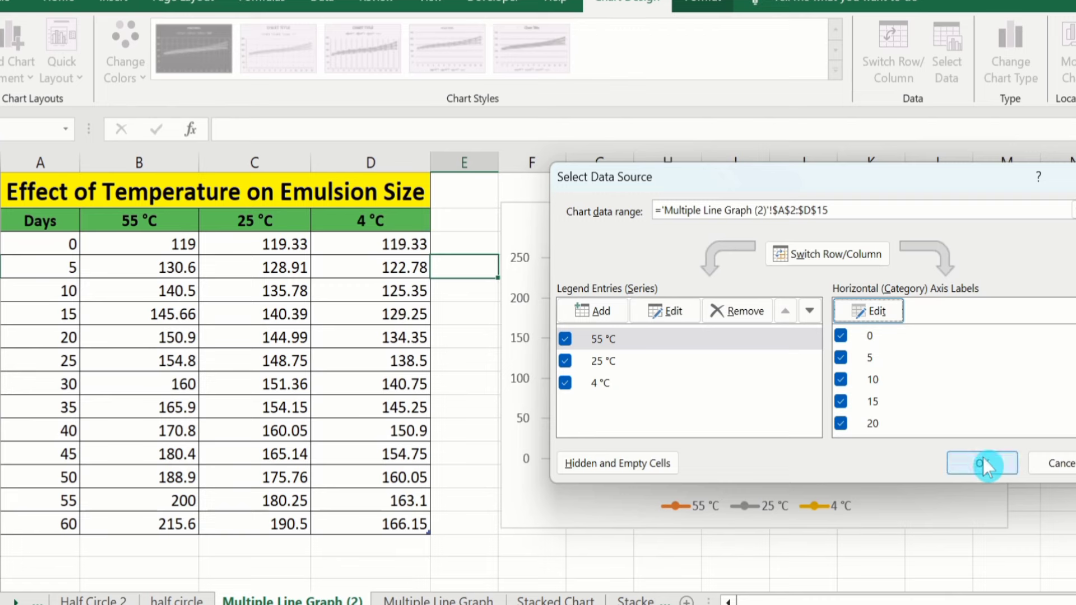
click(983, 461)
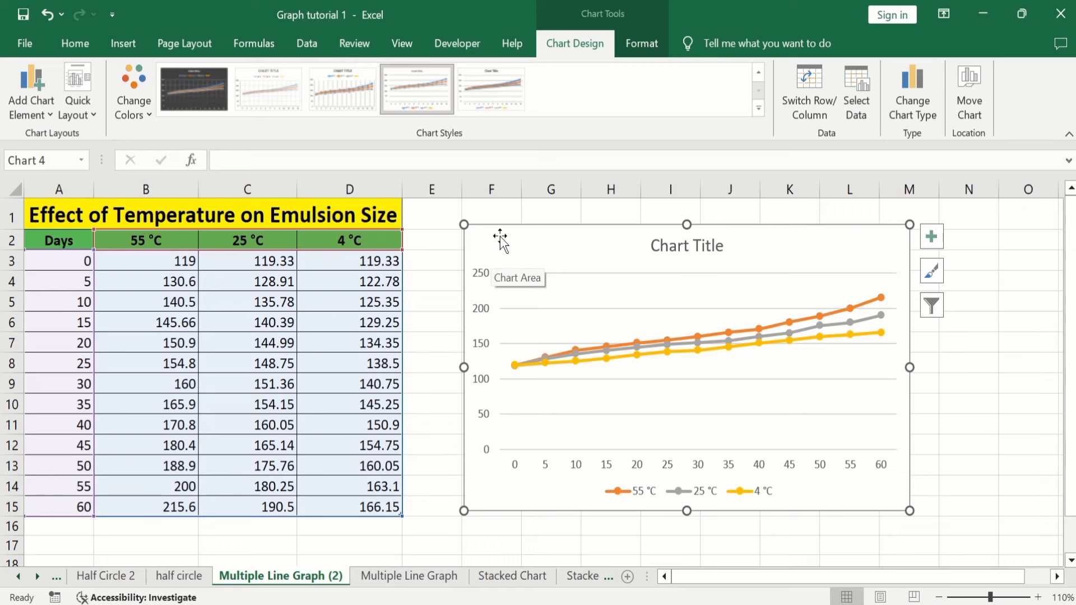
- Delete the line chart with markers from the worksheet
key(Delete)
- Insert a plain line chart from A2:D15 using the variant that plots only the three temperature series against the days
drag(372, 509, 110, 318)
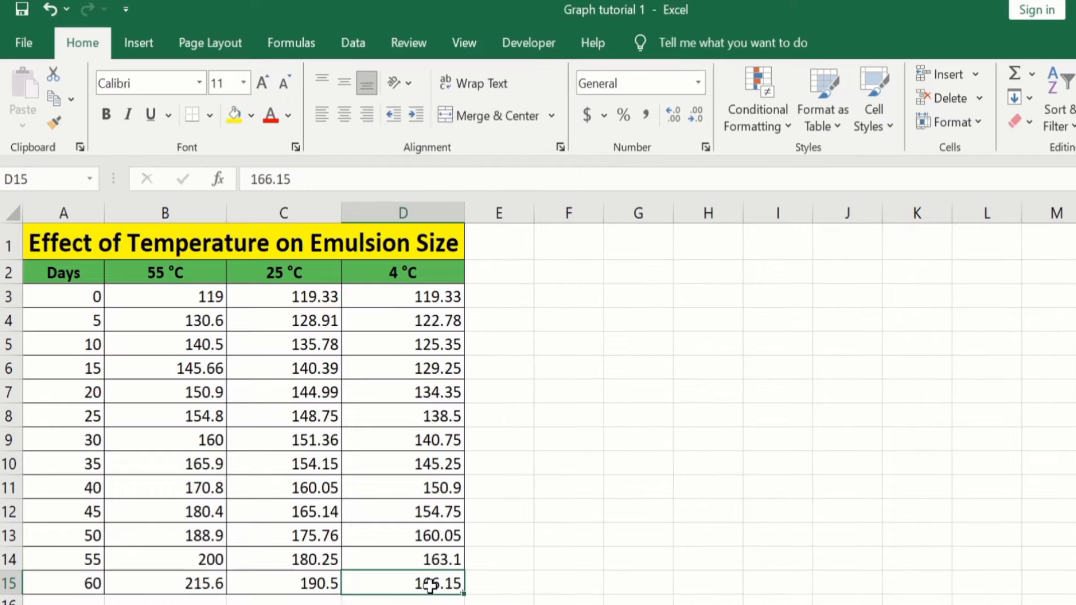
drag(123, 363, 84, 274)
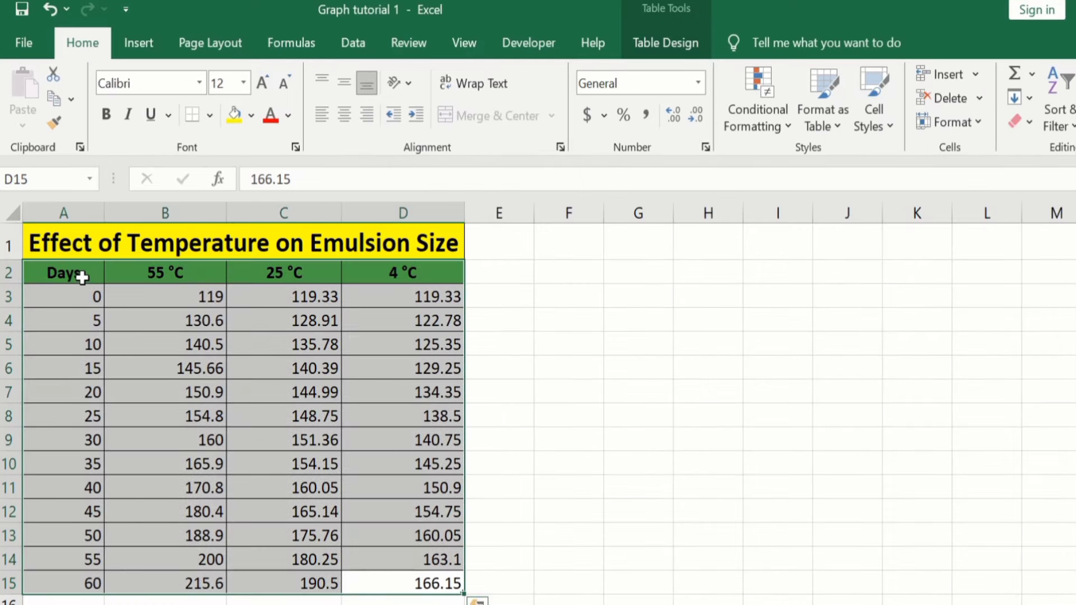
click(143, 38)
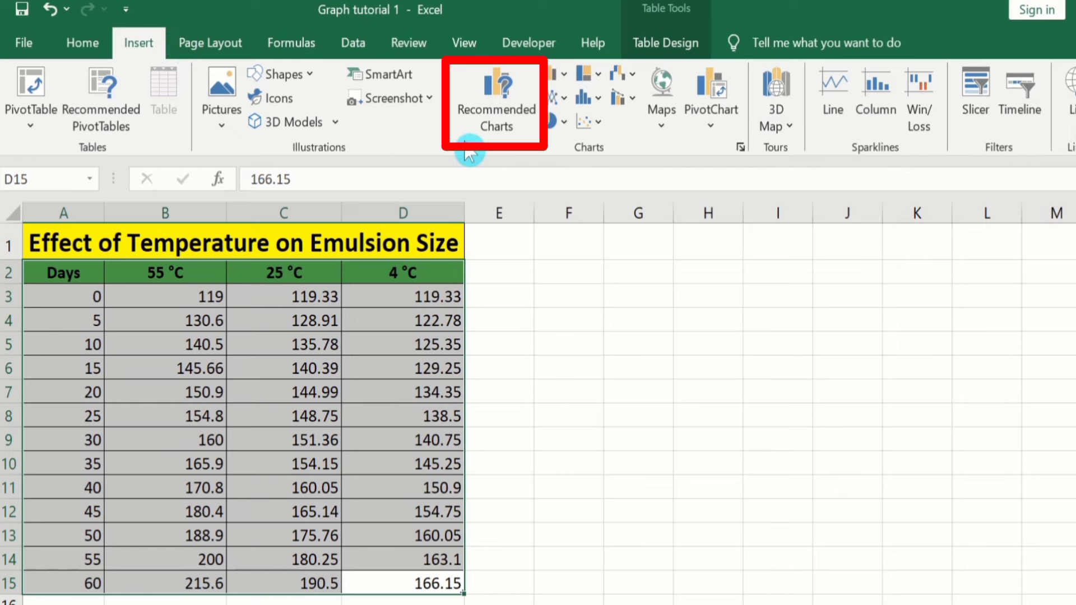
click(489, 93)
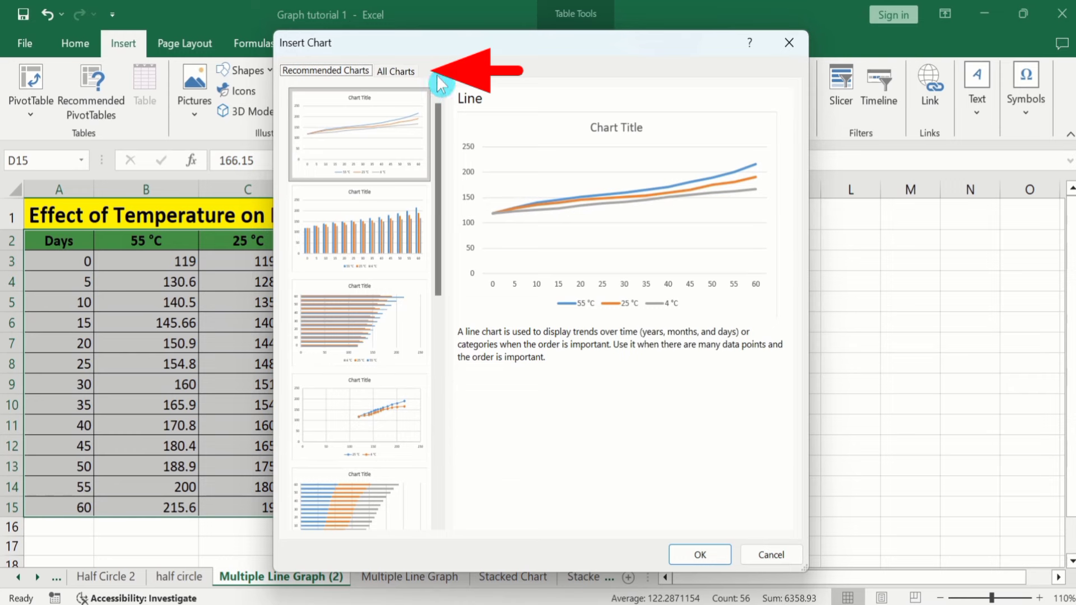
click(408, 73)
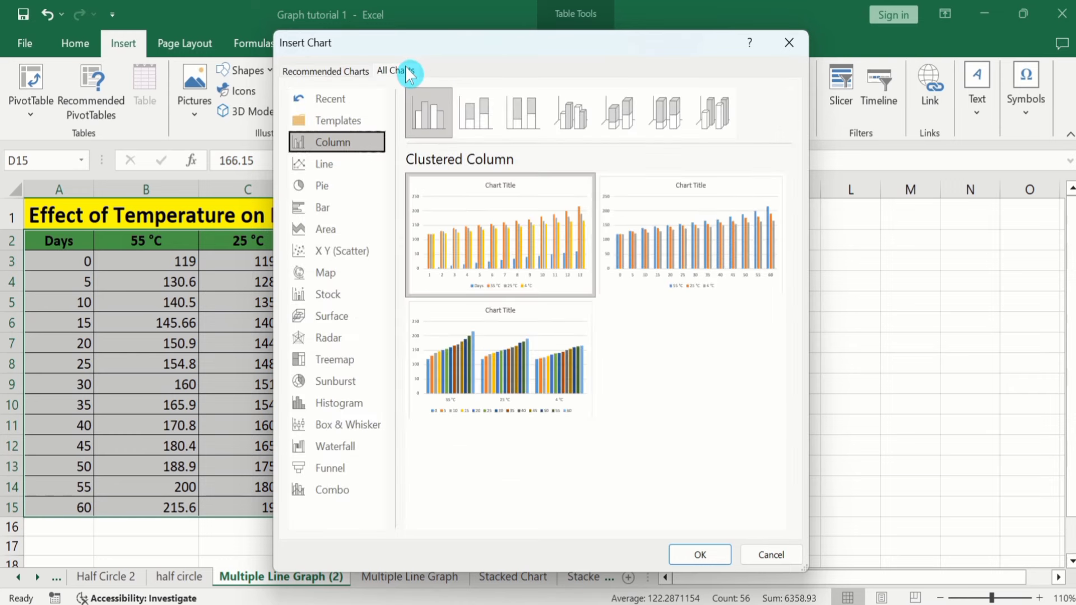
click(329, 164)
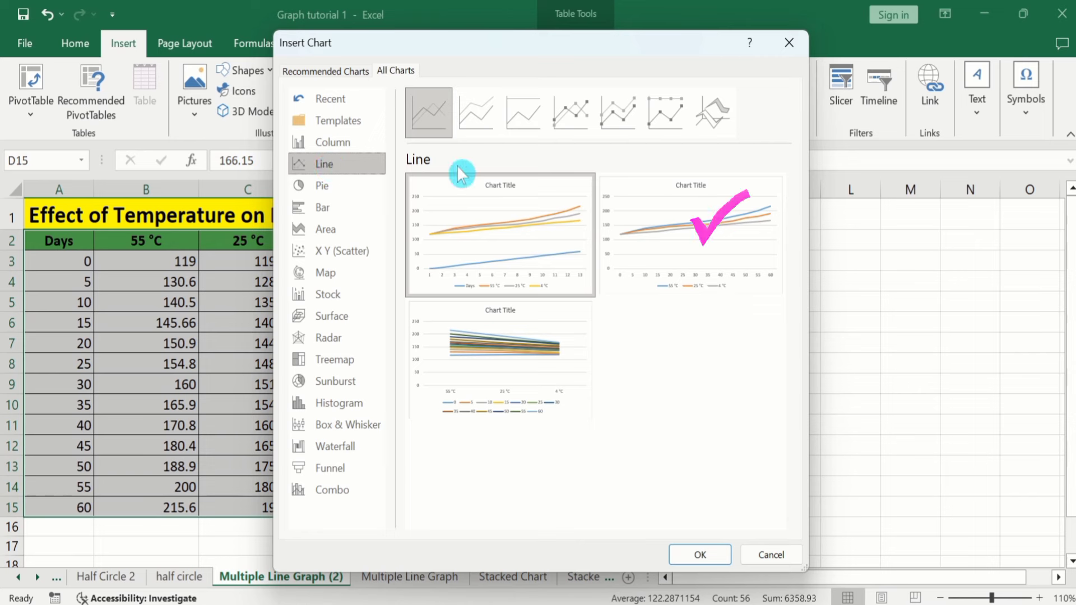
mouse_move(643, 228)
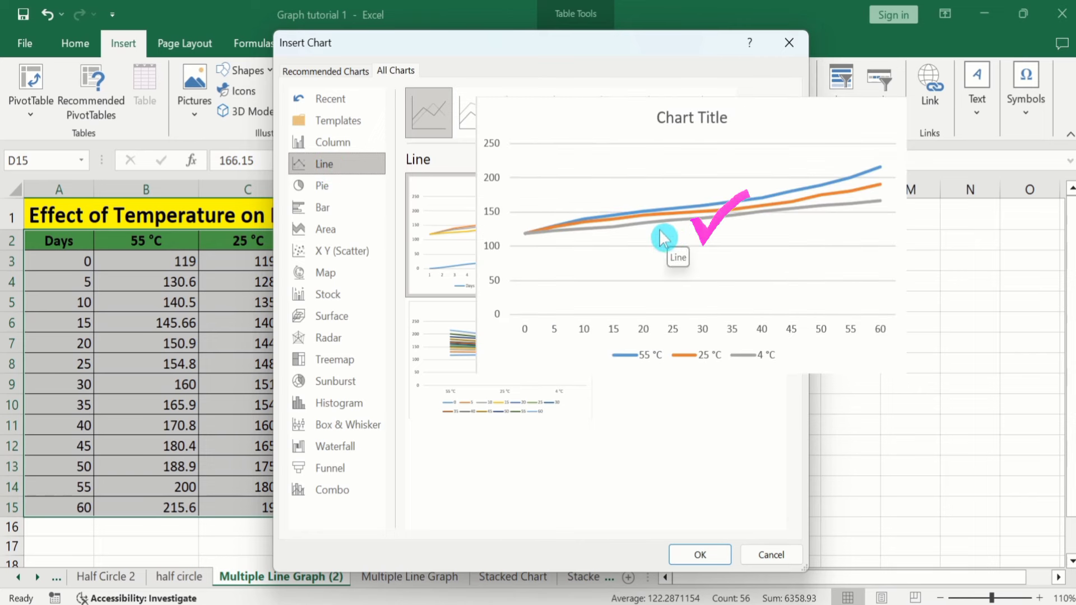
click(661, 238)
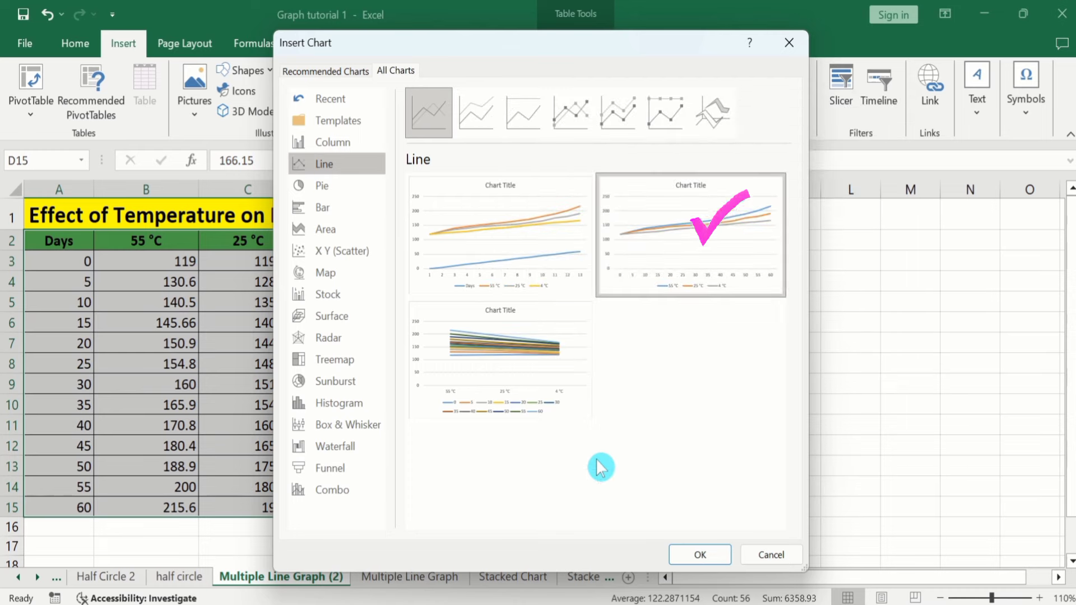
click(699, 550)
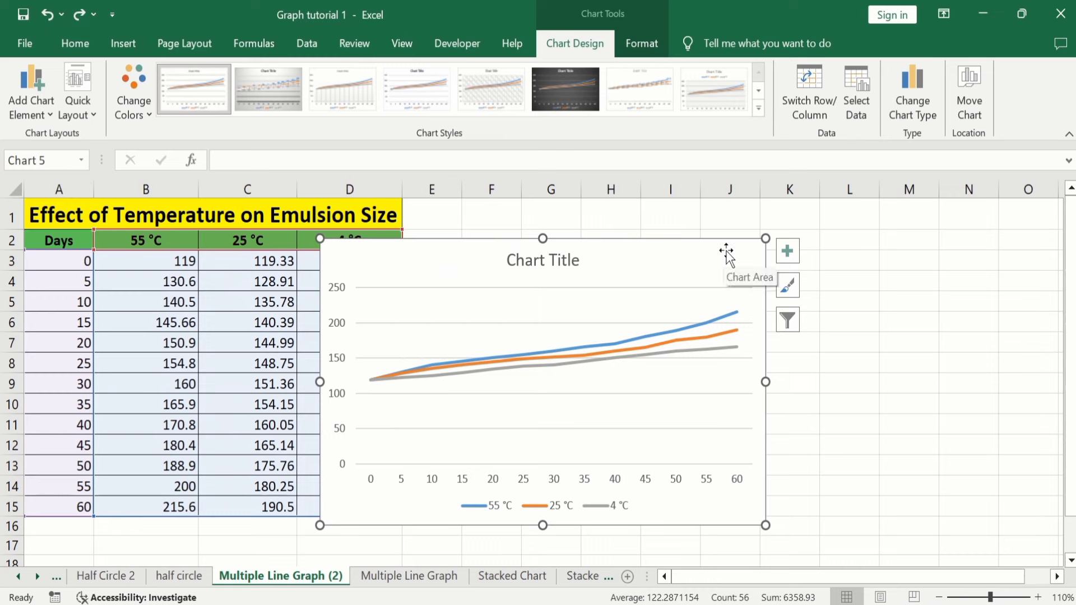
- Move the line chart beside the table and enlarge it to cover about F1 to N16
drag(725, 250, 875, 219)
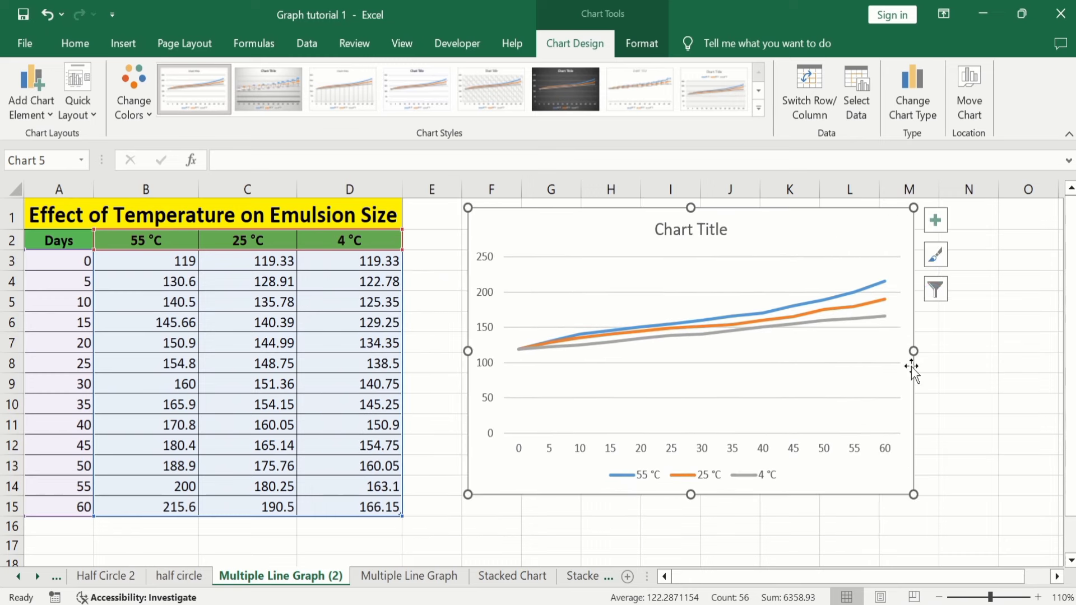
drag(913, 354, 999, 354)
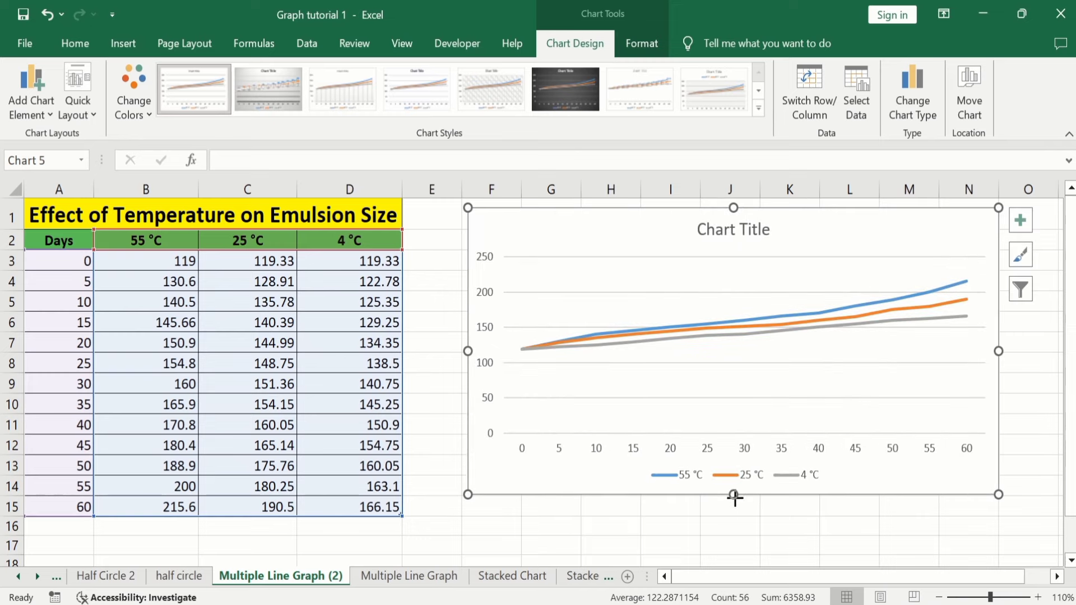
drag(732, 496, 734, 538)
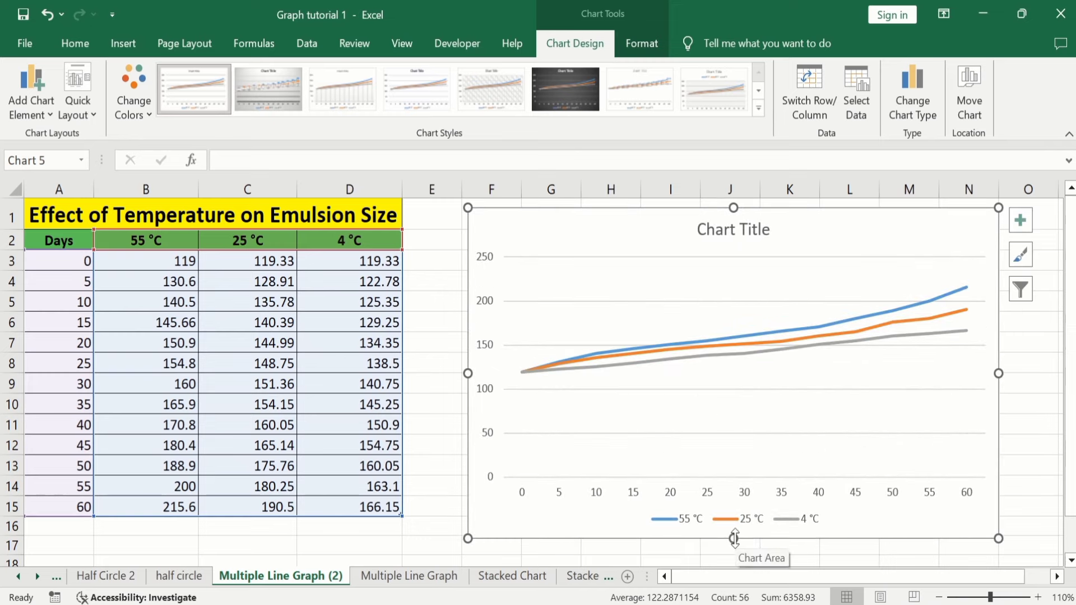
click(442, 253)
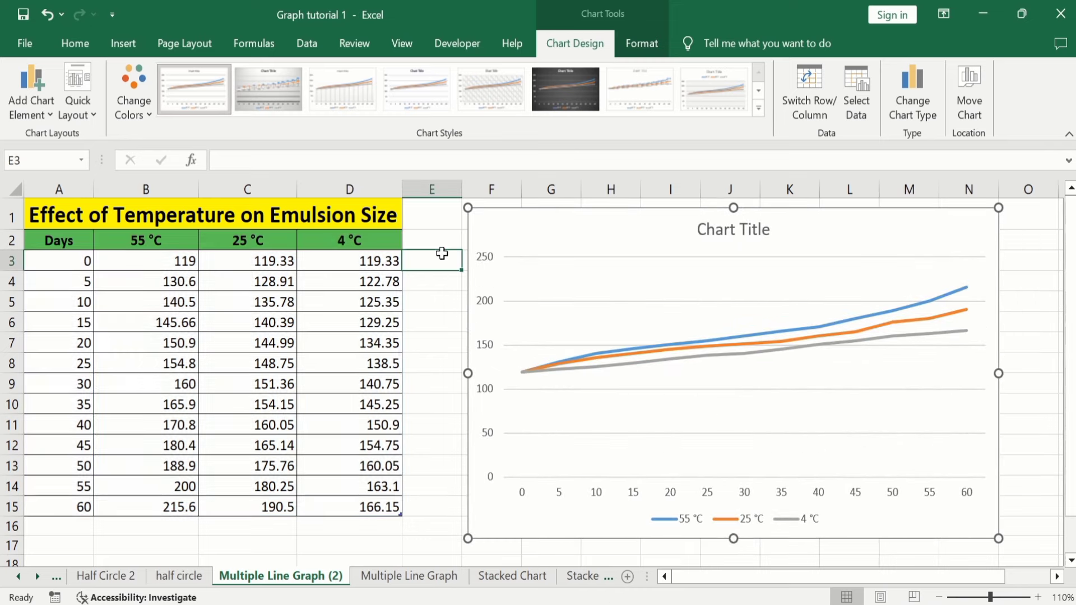
click(530, 227)
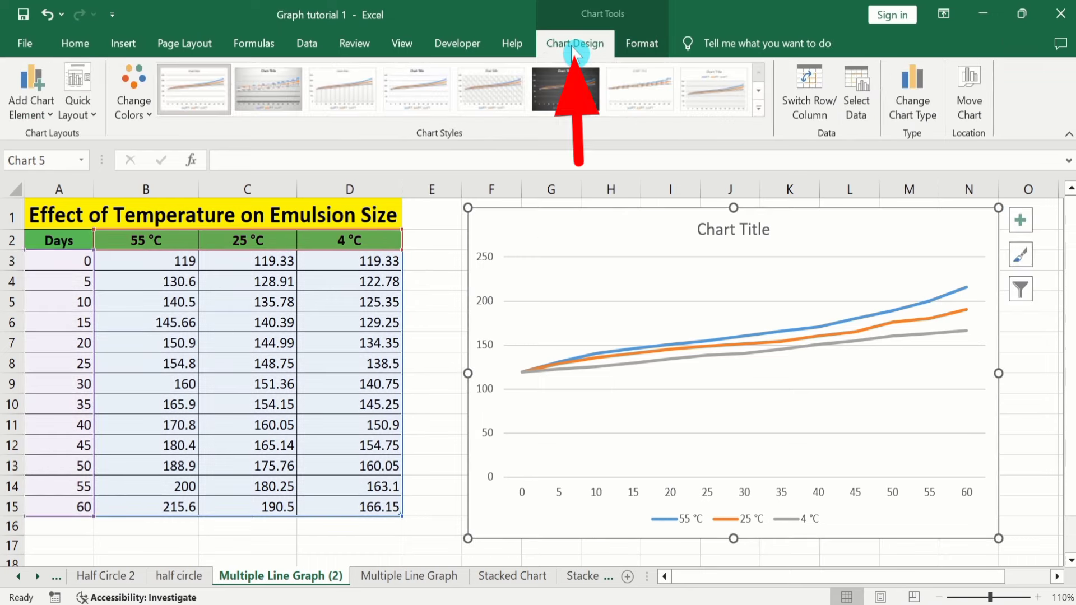
click(92, 114)
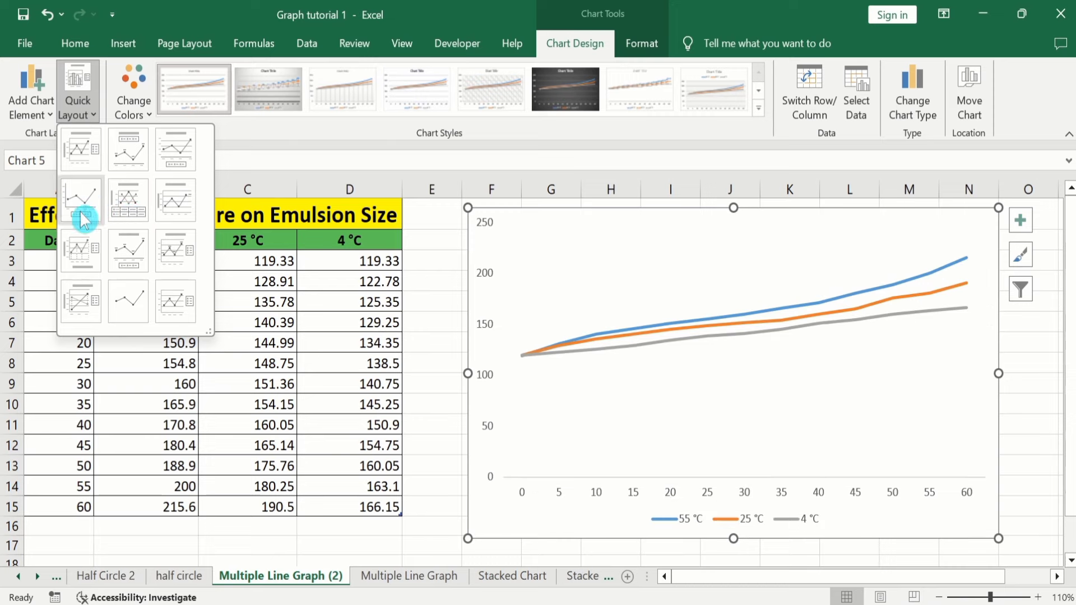
click(150, 114)
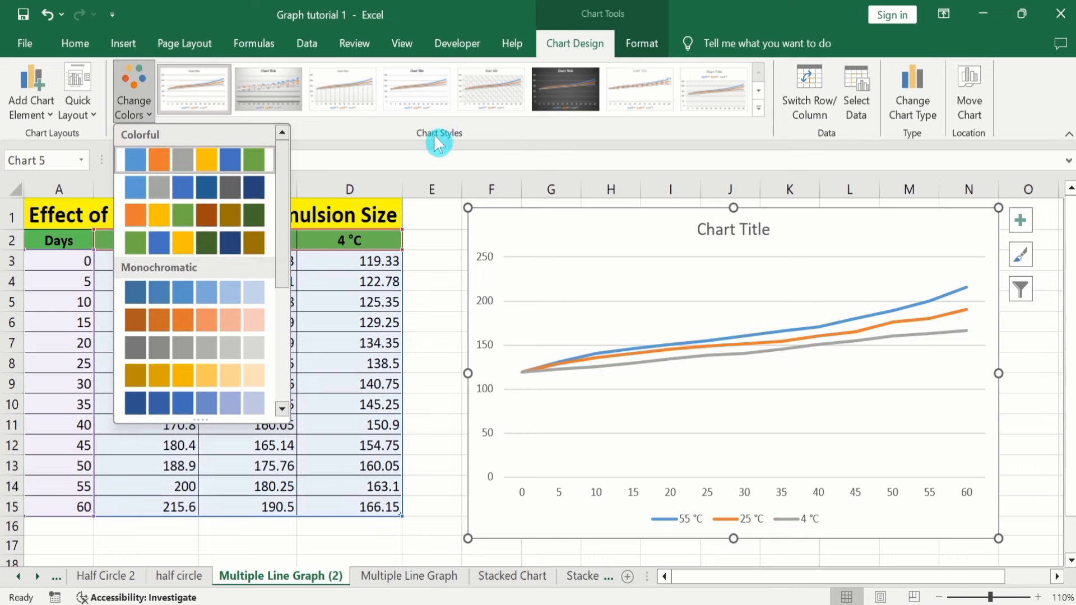
click(757, 109)
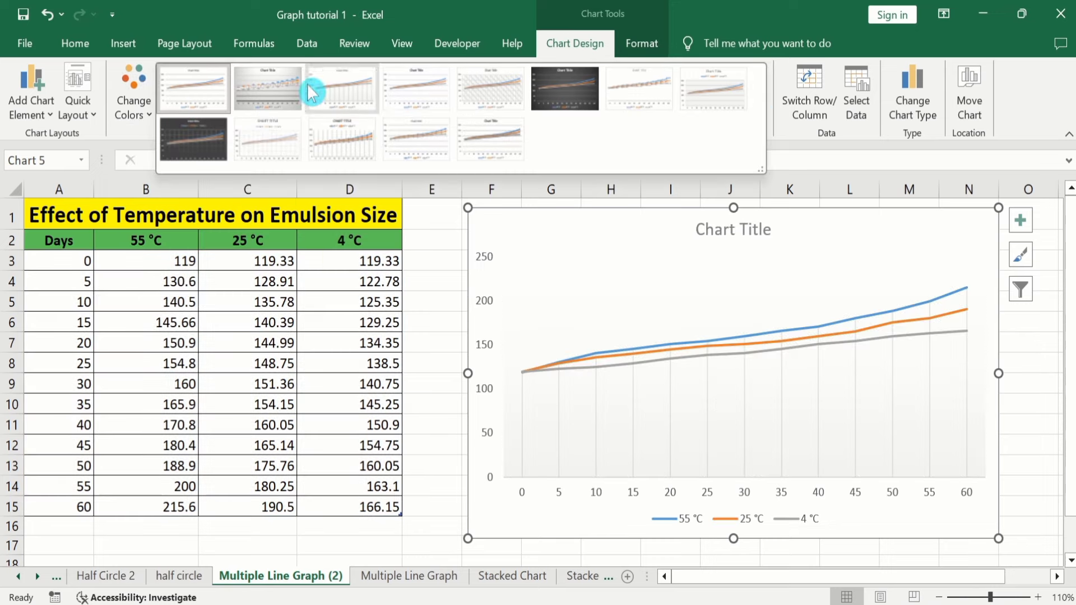
click(438, 287)
click(437, 285)
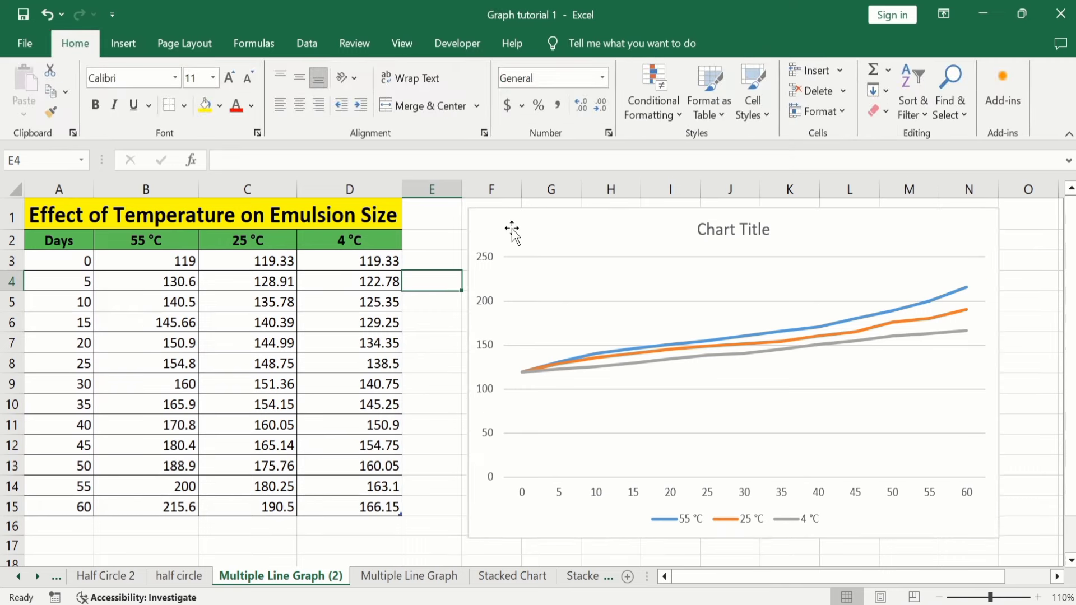
- Remove the gridlines from the line chart and add titles to both axes
click(511, 229)
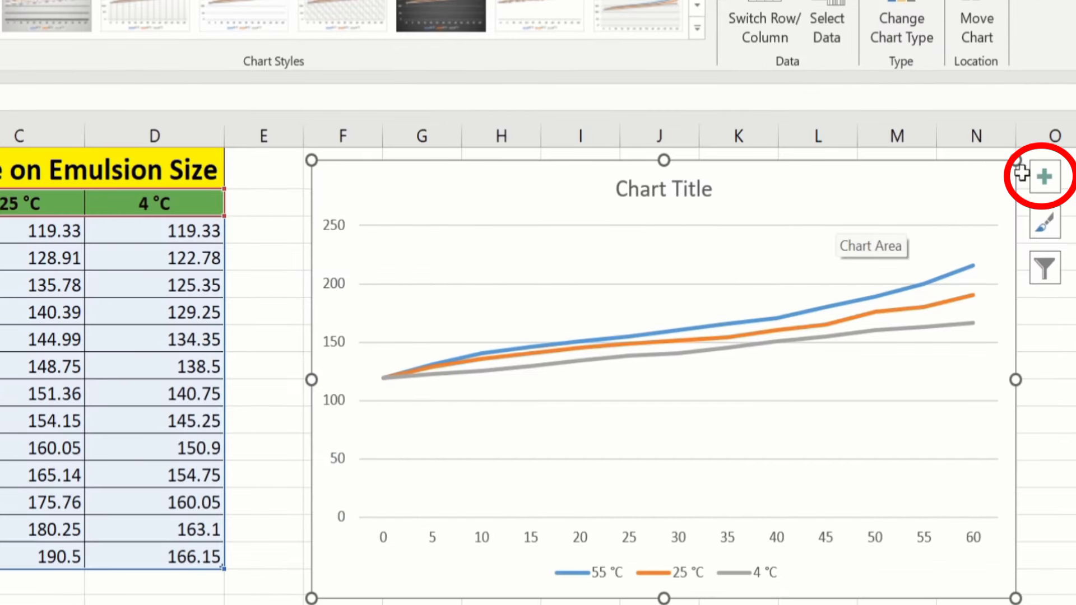
click(1045, 177)
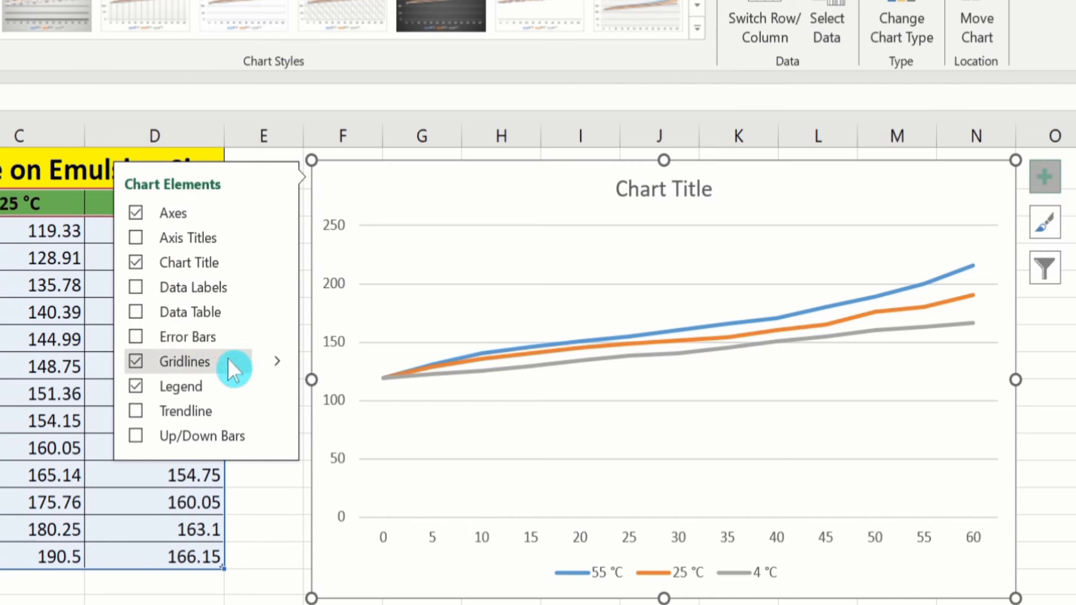
click(136, 362)
click(136, 337)
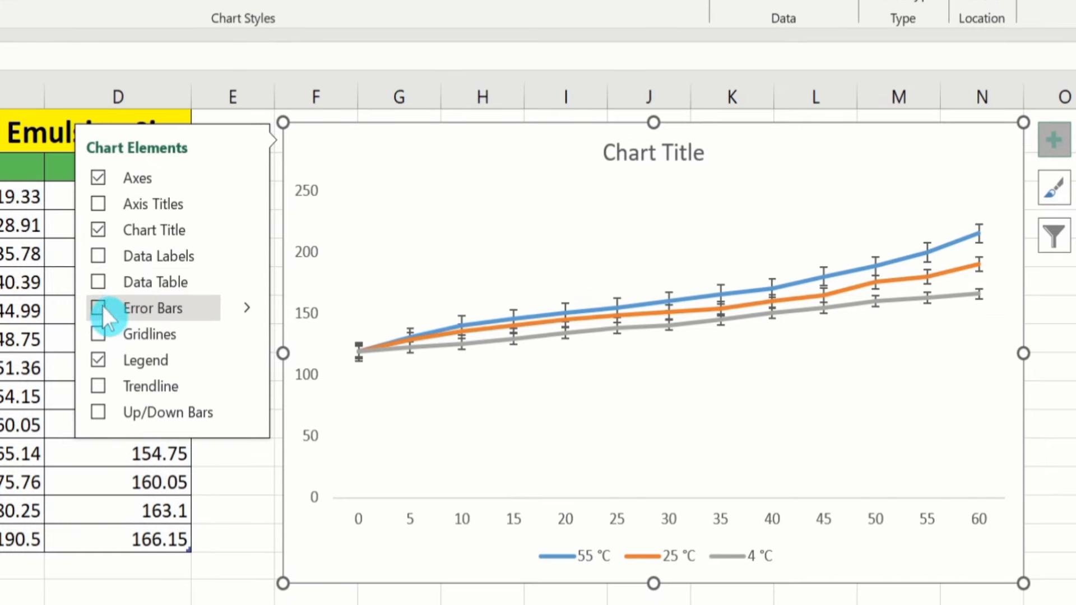
click(97, 203)
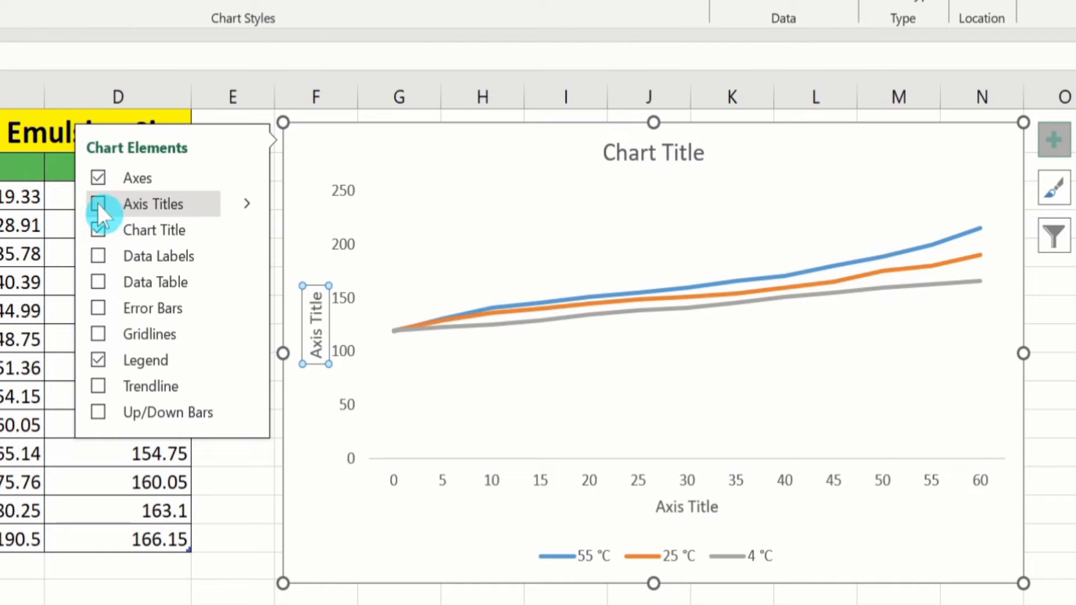
click(98, 204)
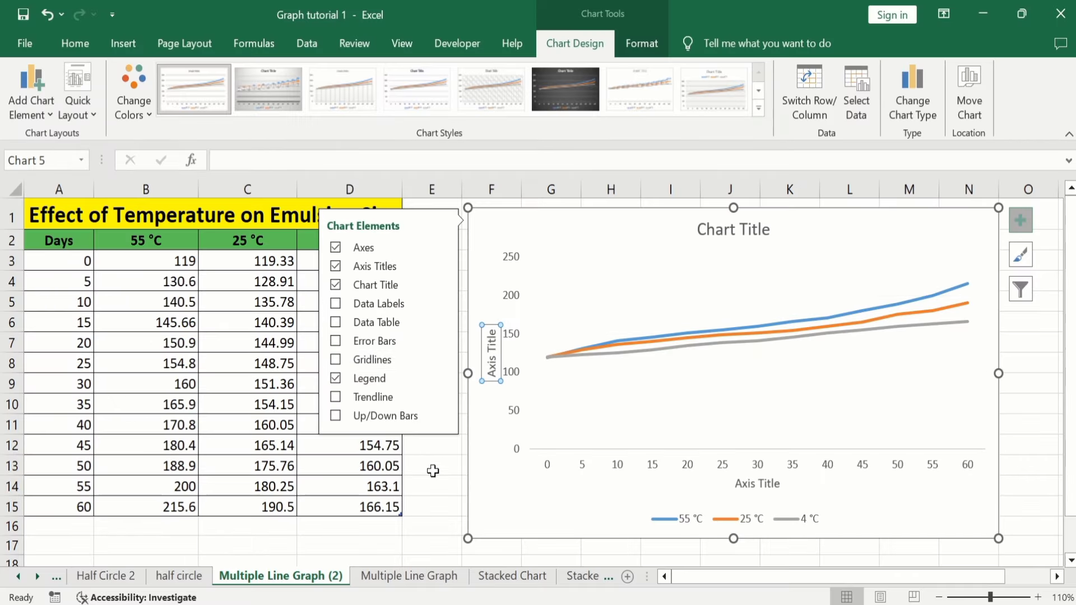
click(234, 489)
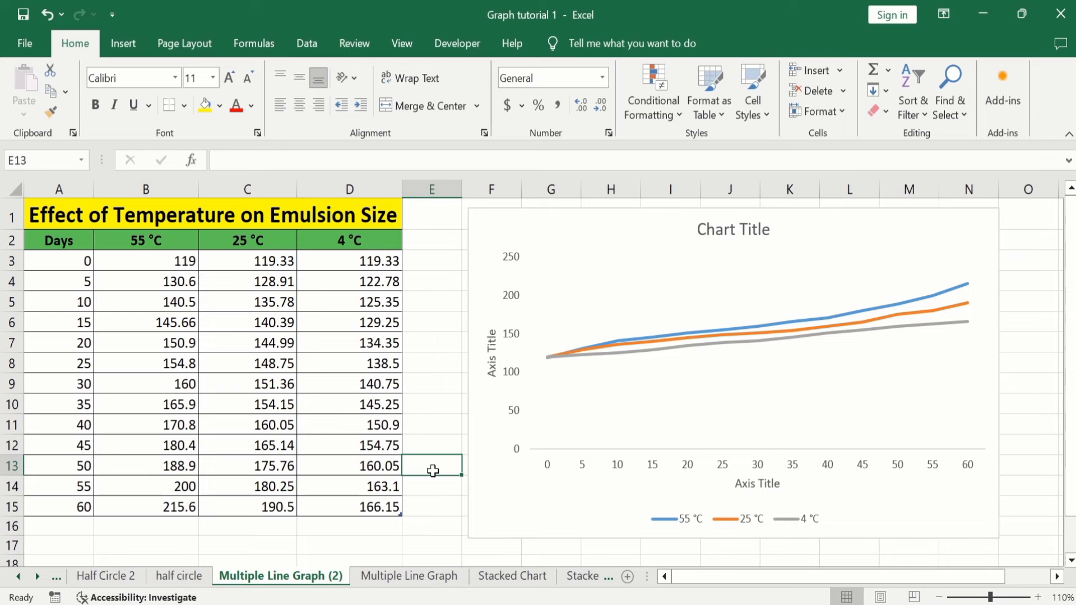
- Link the chart title to the merged table heading in A1:D1, "Effect of Temperature on Emulsion Size"
click(717, 230)
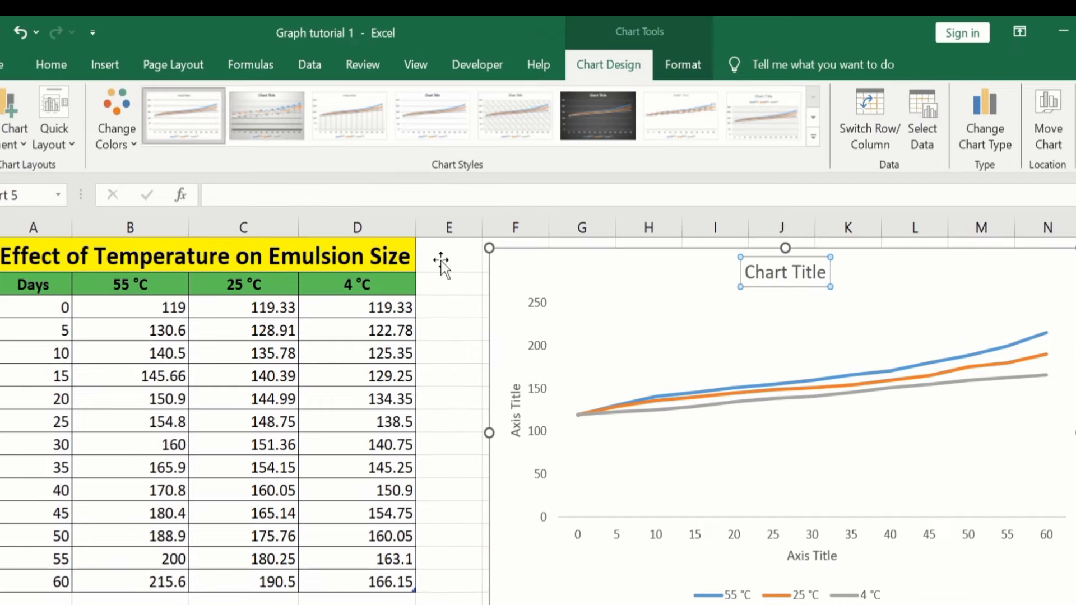
click(234, 194)
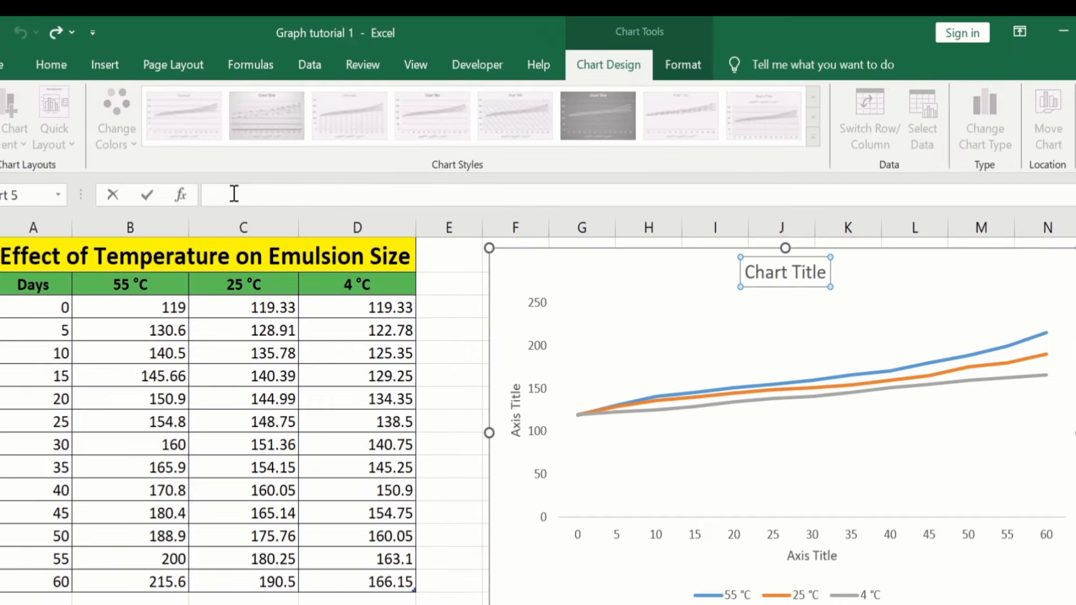
text(=)
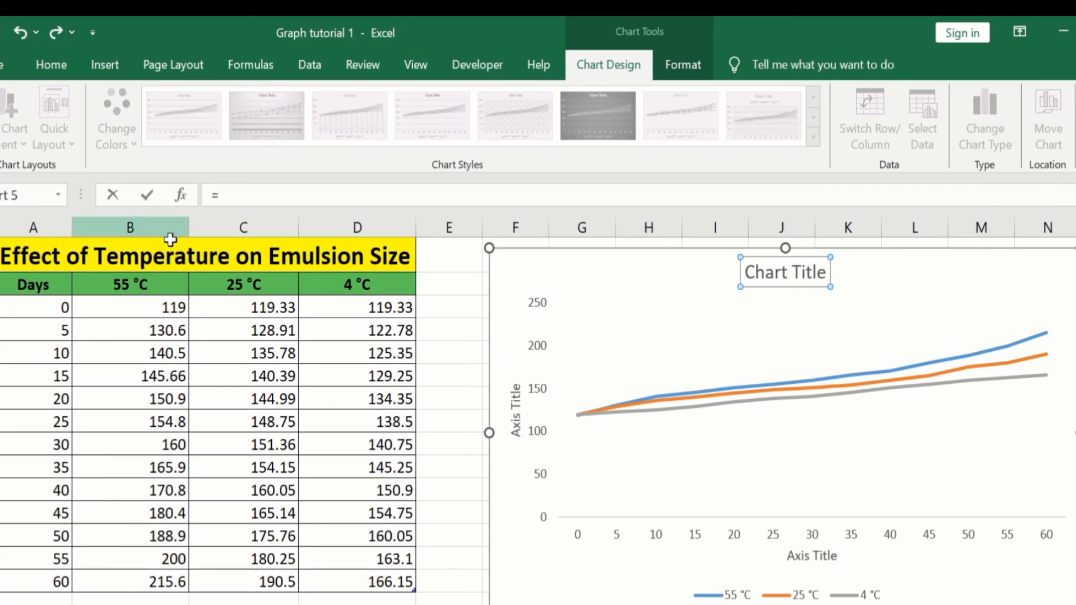
click(163, 256)
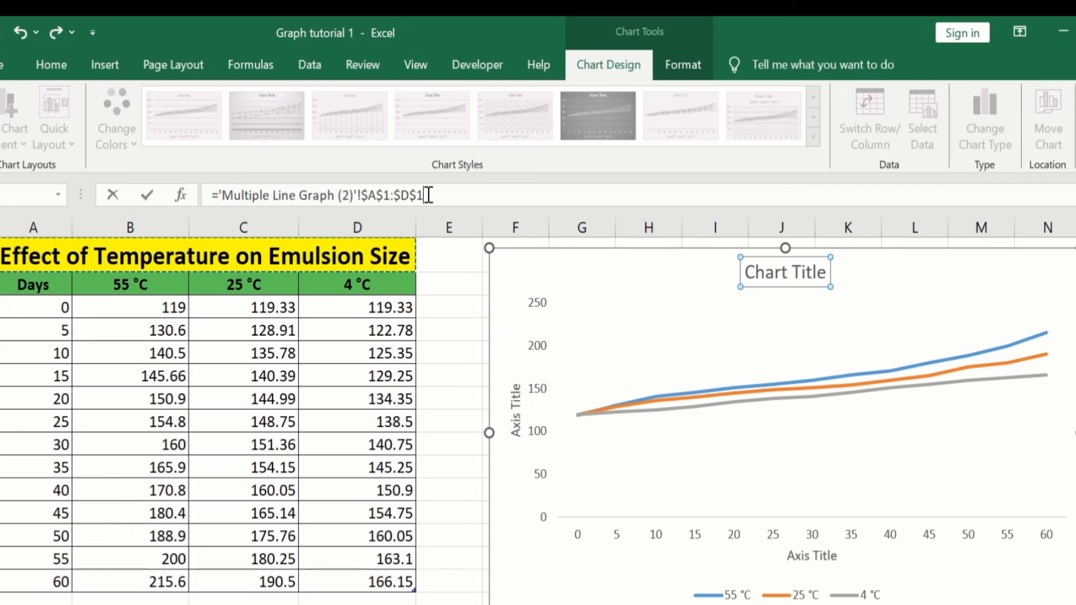
key(Return)
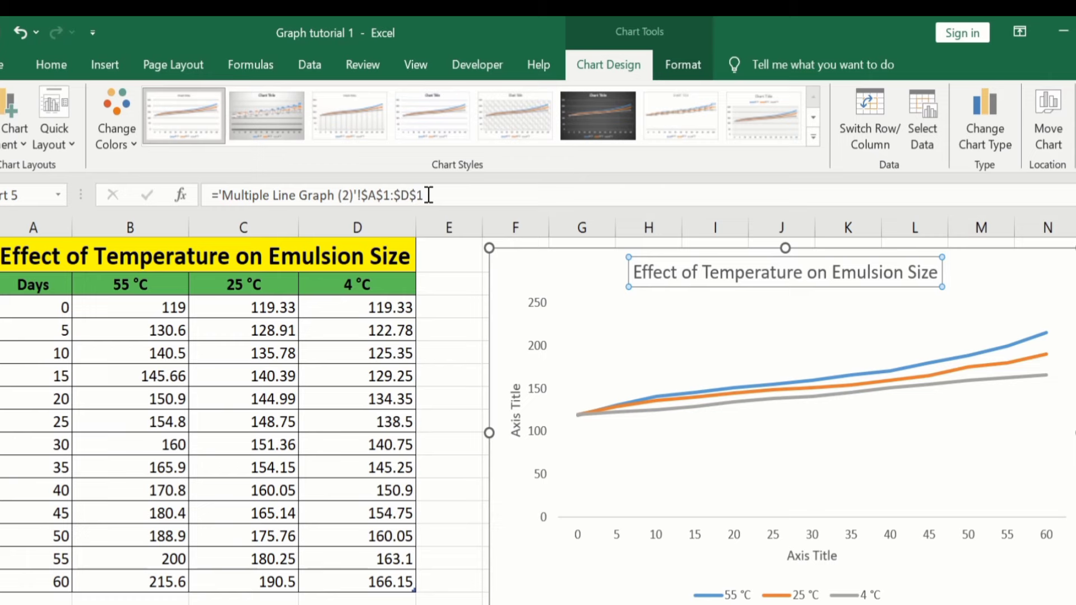
click(445, 395)
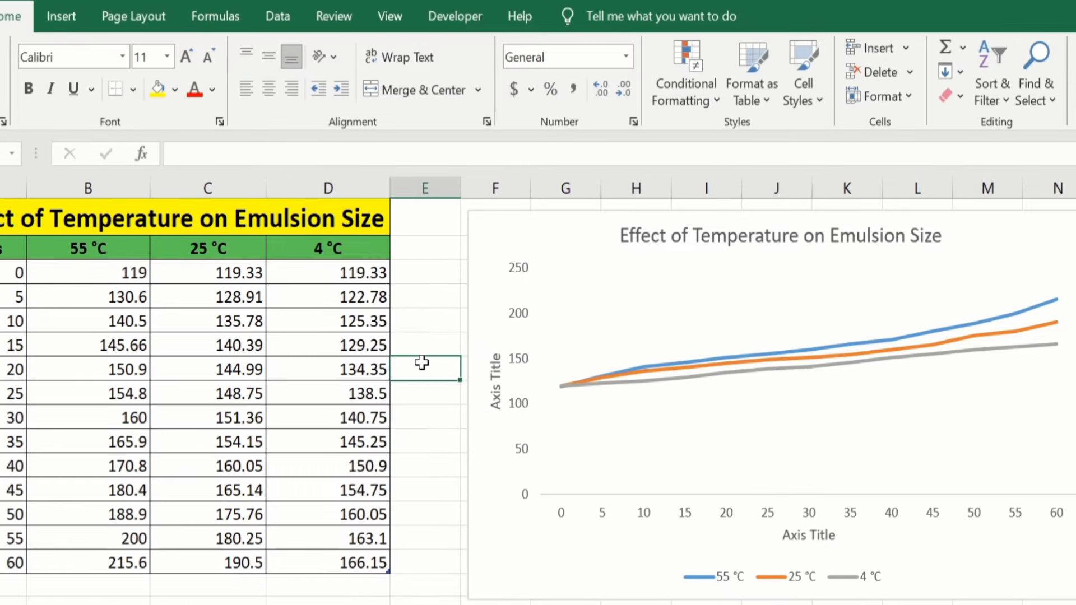
- Set the chart's vertical axis title to "Droplet Size (nm)"
click(493, 366)
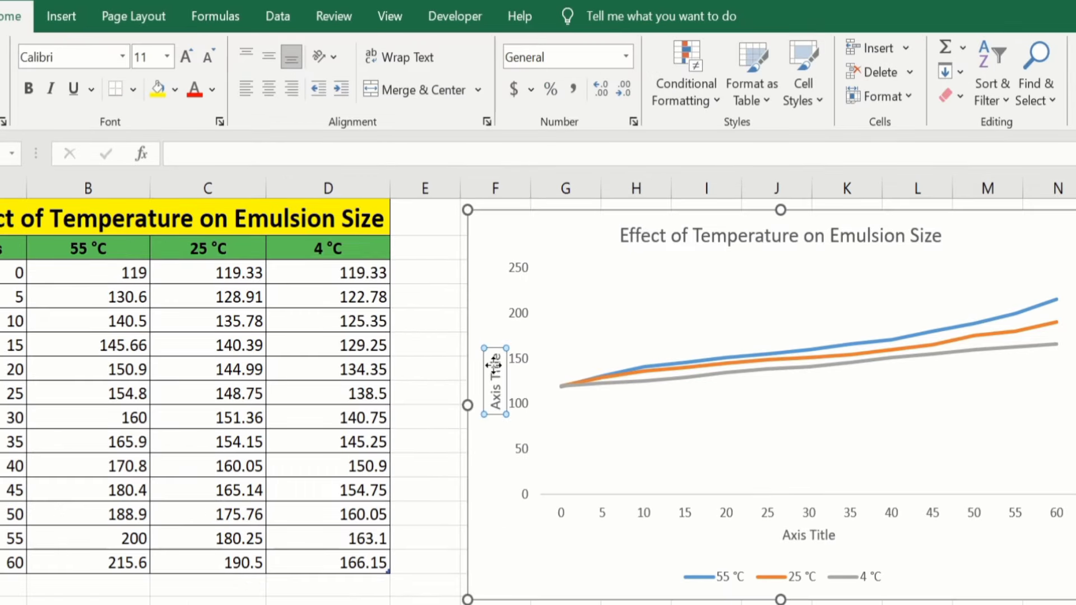
click(229, 148)
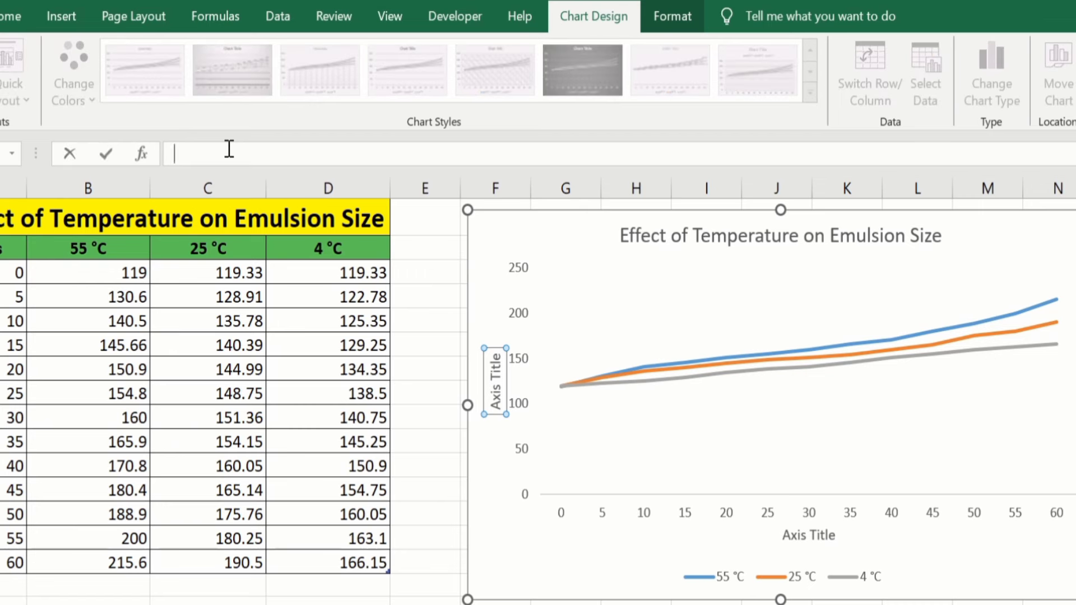
text(Droplet Size (nm)
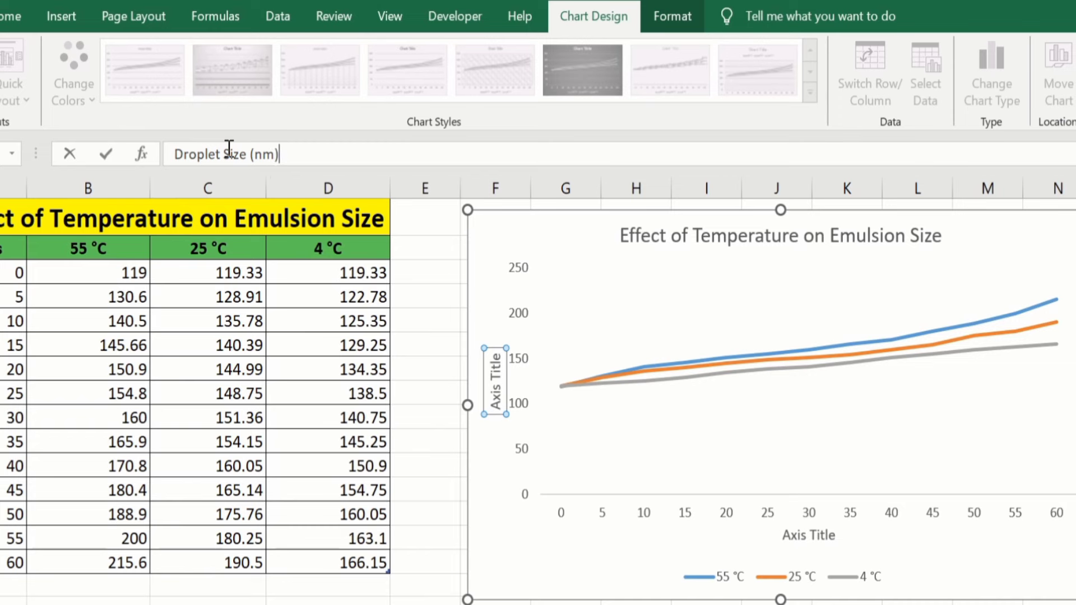
key(Return)
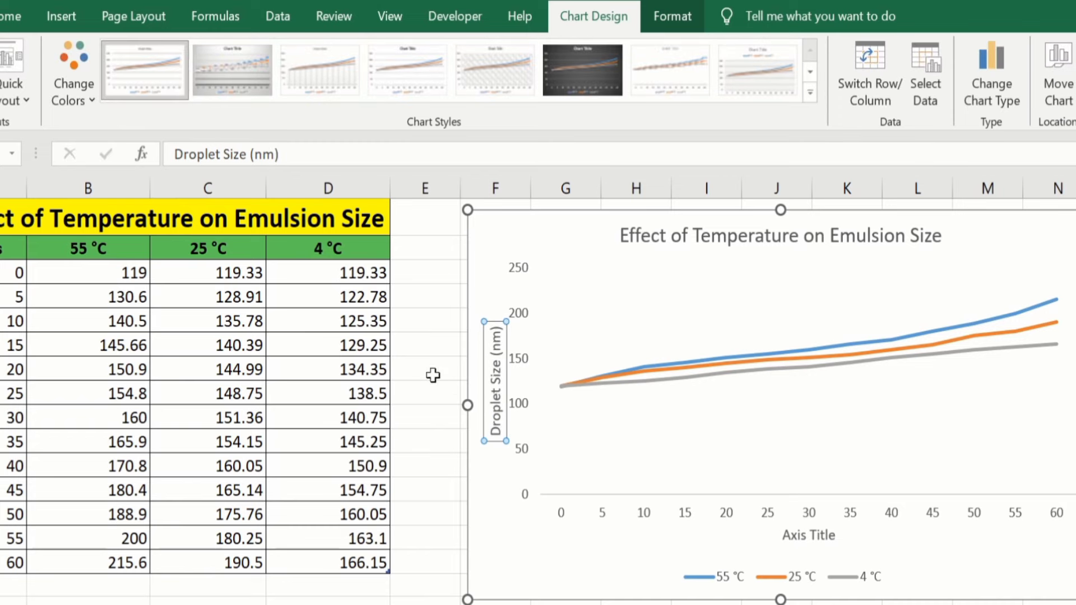
- Link the chart's horizontal axis title to the Days header in cell A2
click(801, 533)
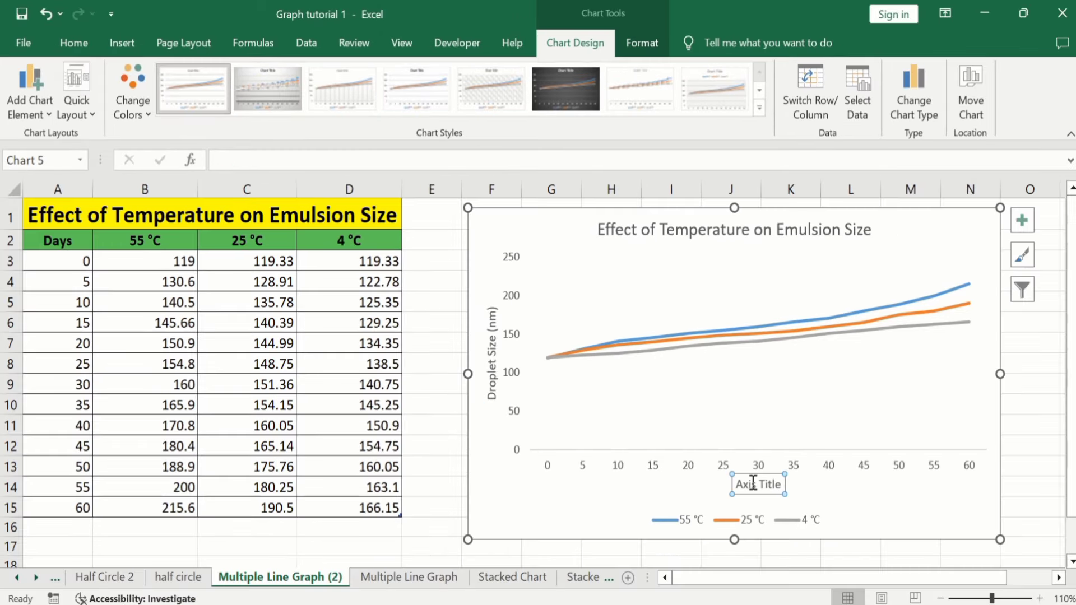
click(261, 159)
text(=)
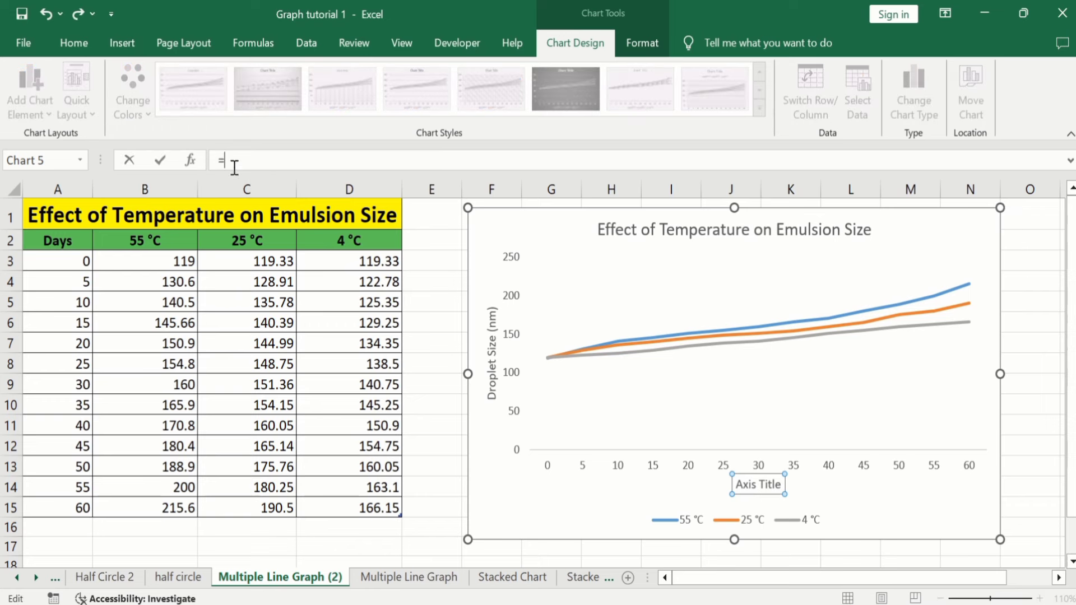
click(48, 243)
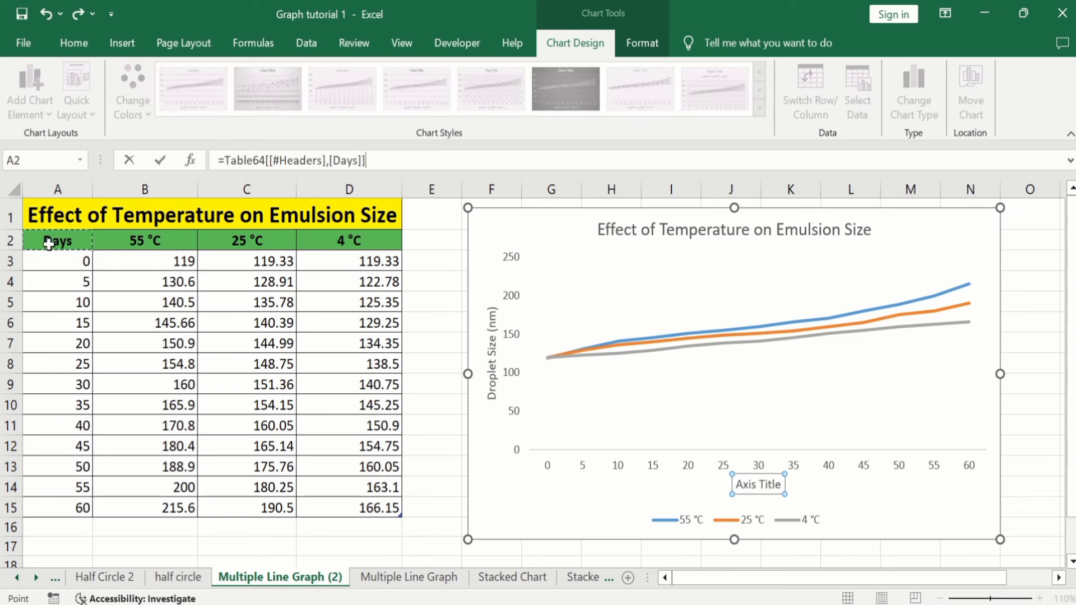
key(Return)
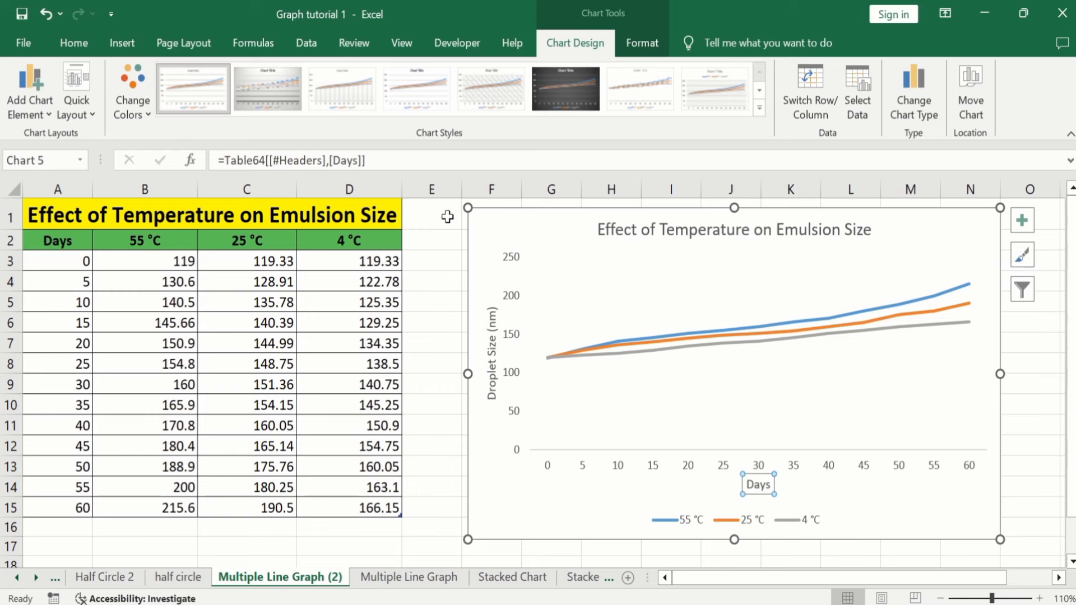
- Format the chart title in black, bold text at font size 18
click(659, 229)
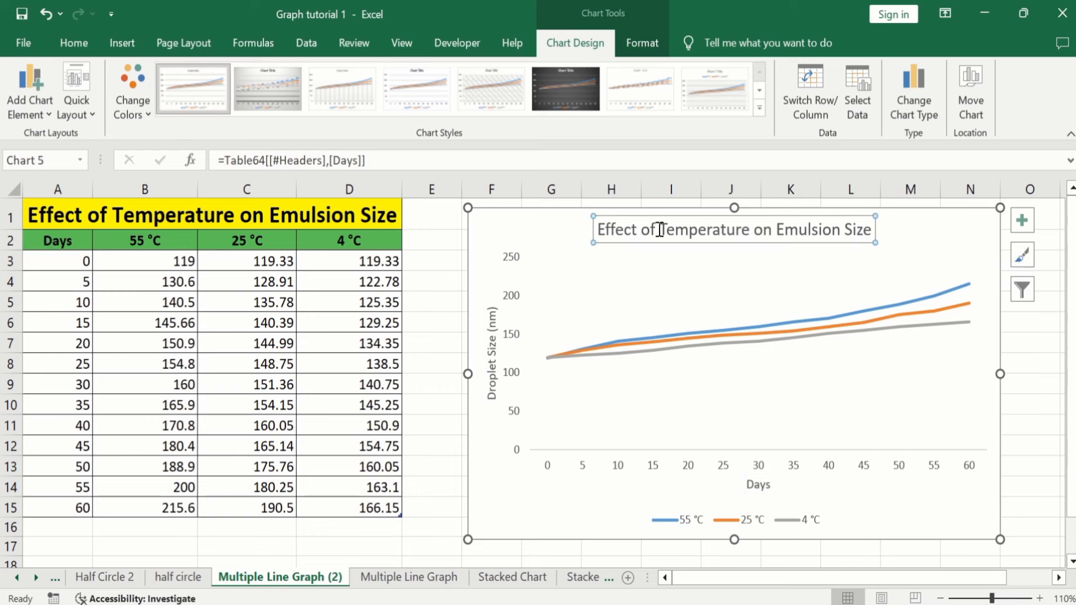
click(79, 46)
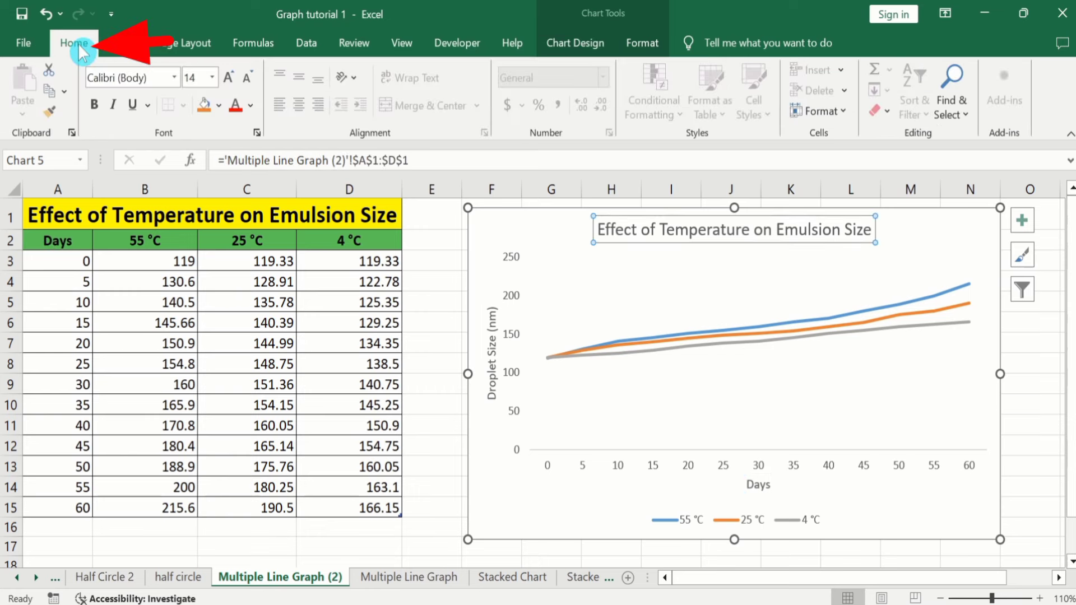
click(250, 107)
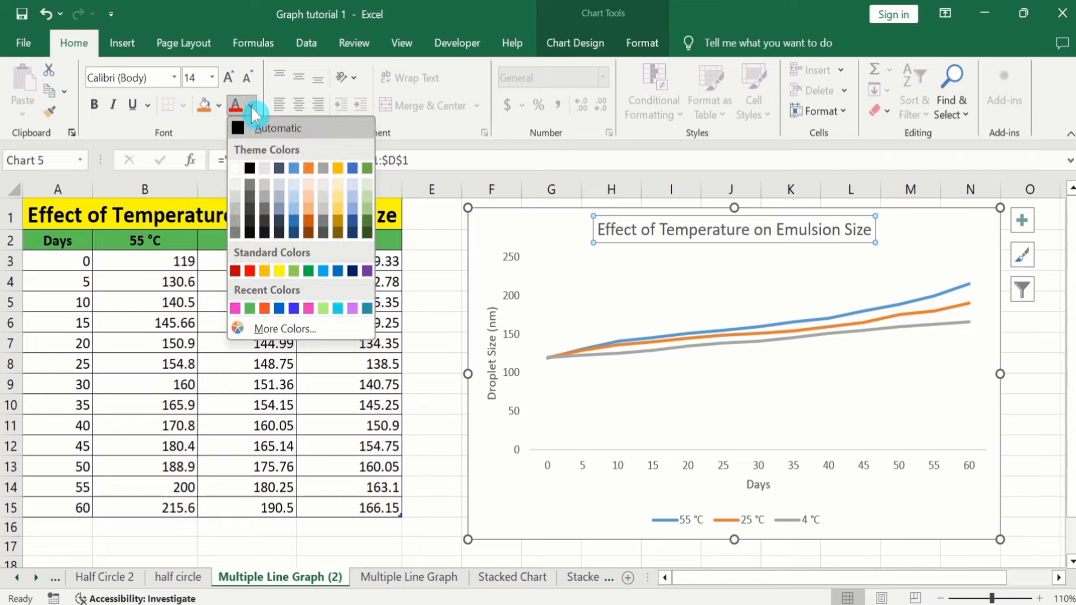
click(250, 167)
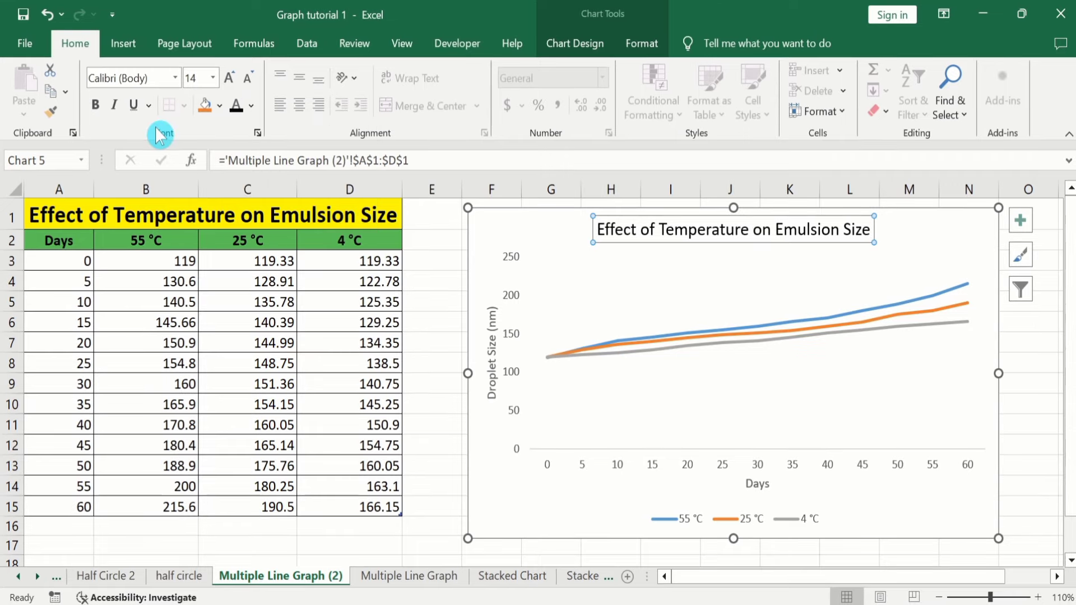
click(95, 105)
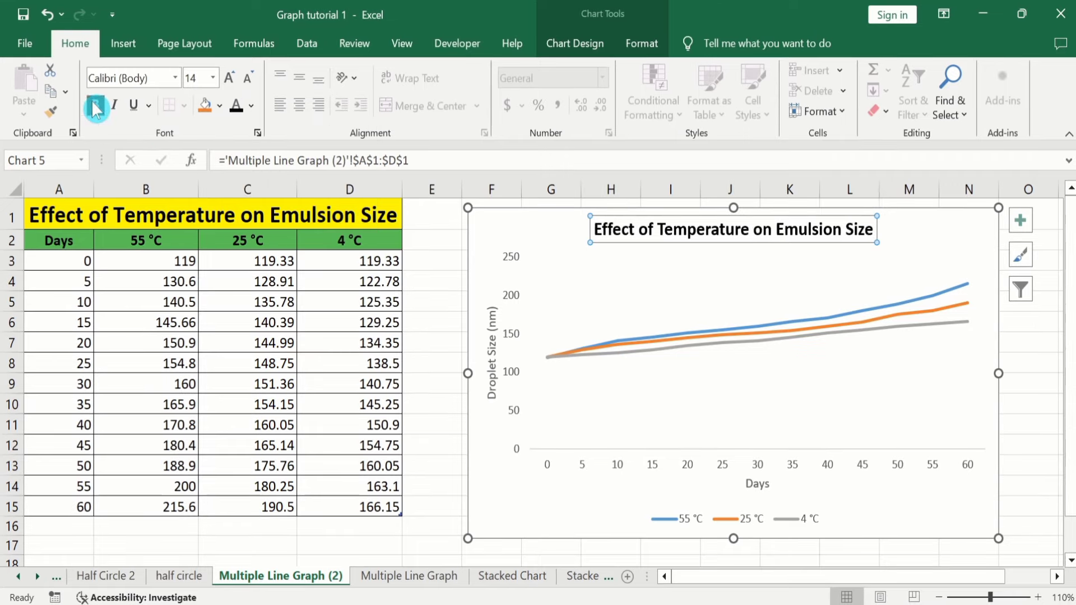
click(215, 79)
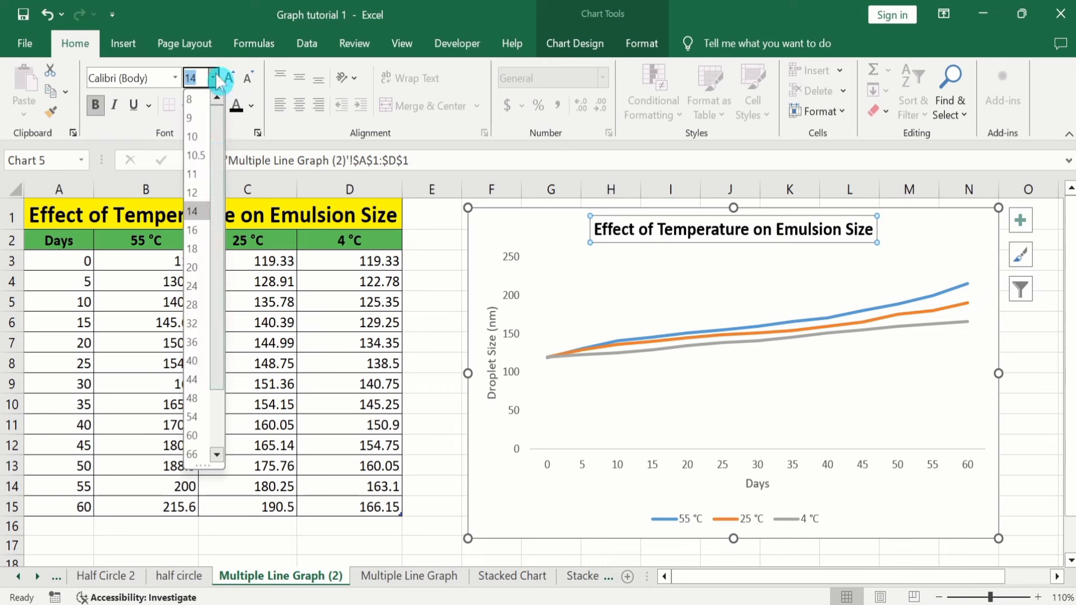
click(192, 249)
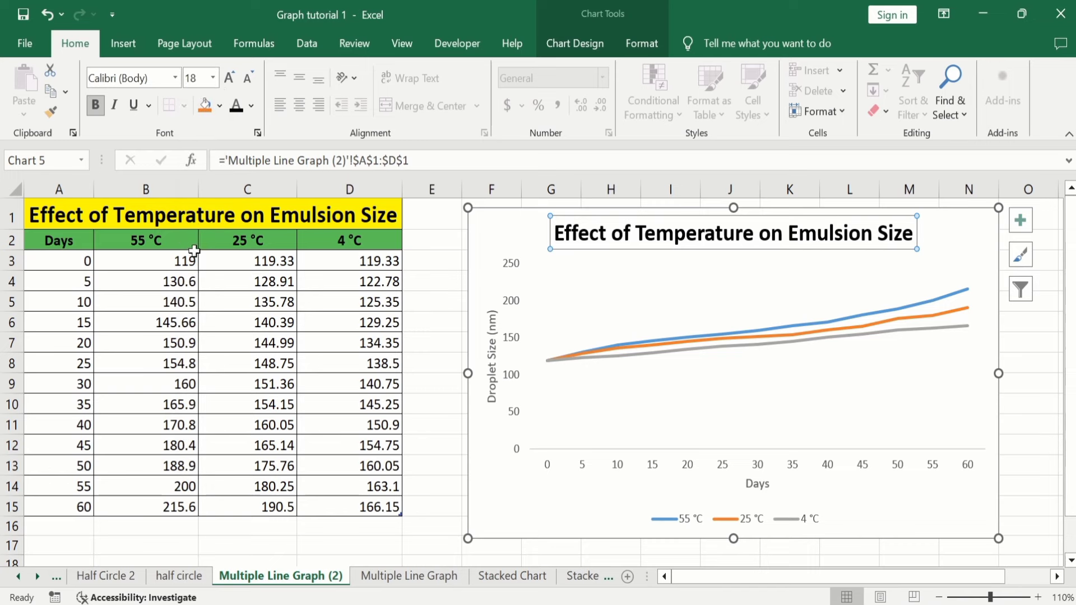
- Format the vertical axis title "Droplet Size (nm)" in bold, black text at font size 11
click(493, 362)
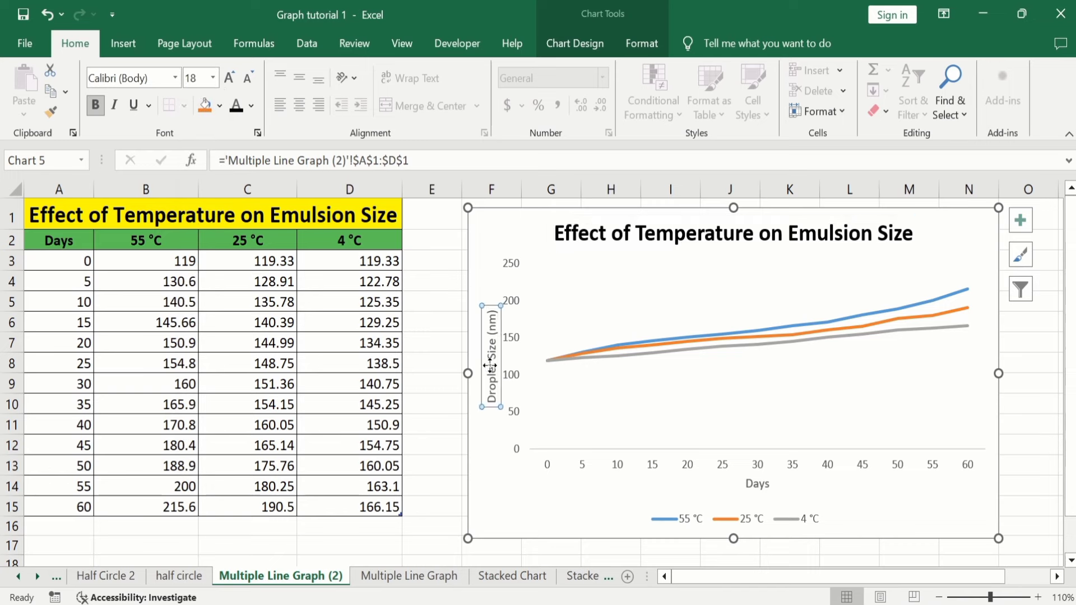
click(95, 105)
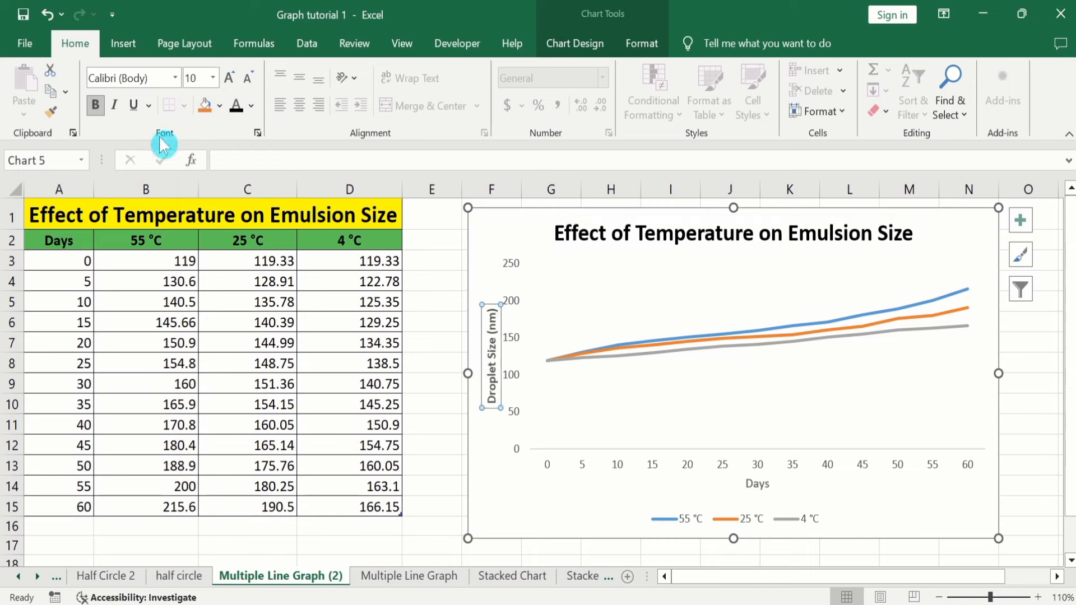
click(251, 105)
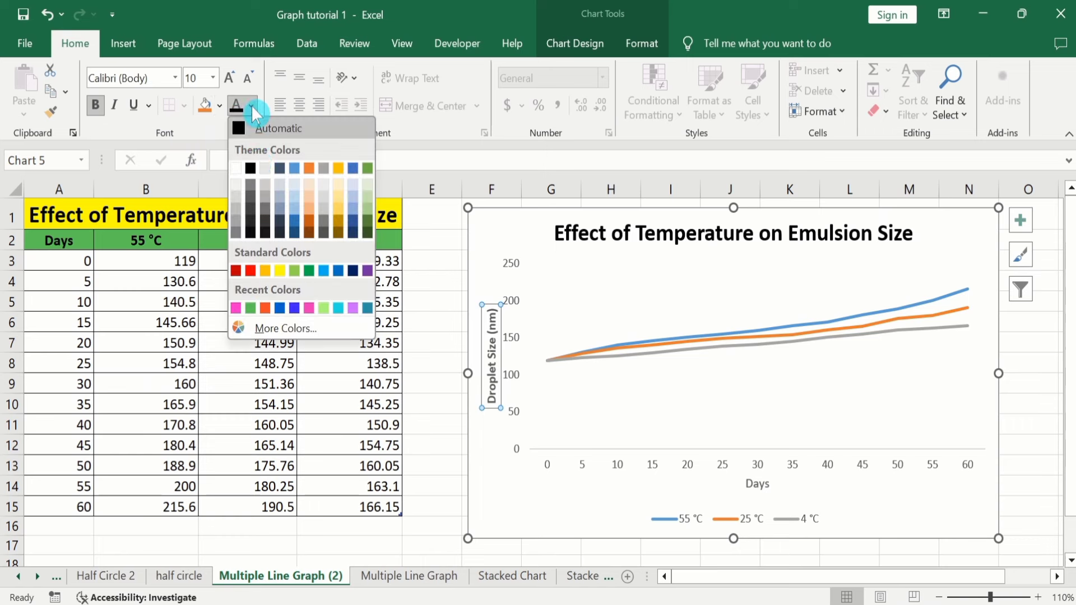
click(251, 165)
click(213, 78)
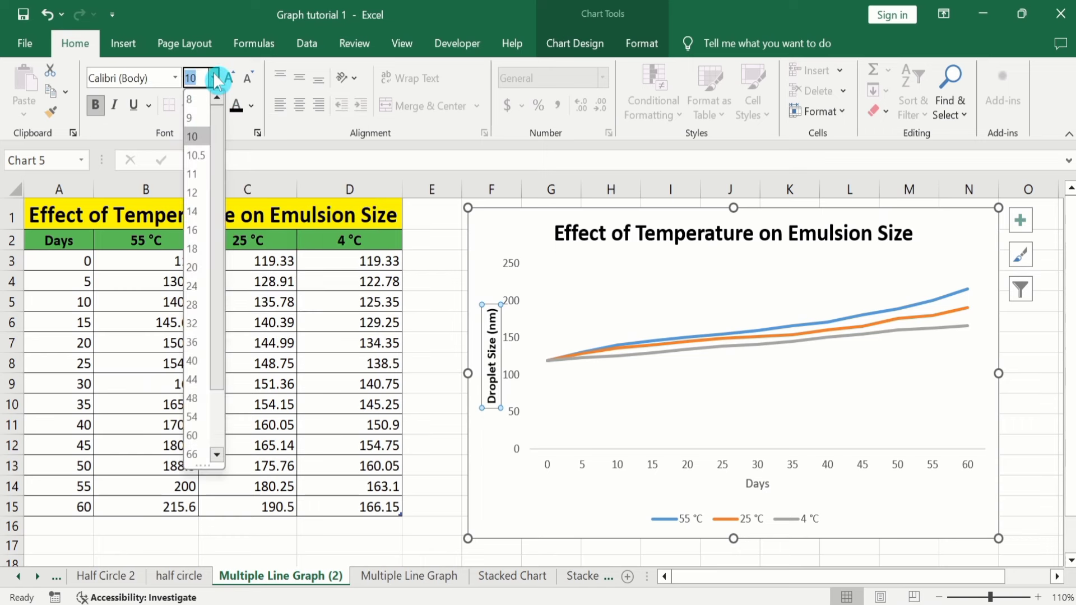
click(194, 177)
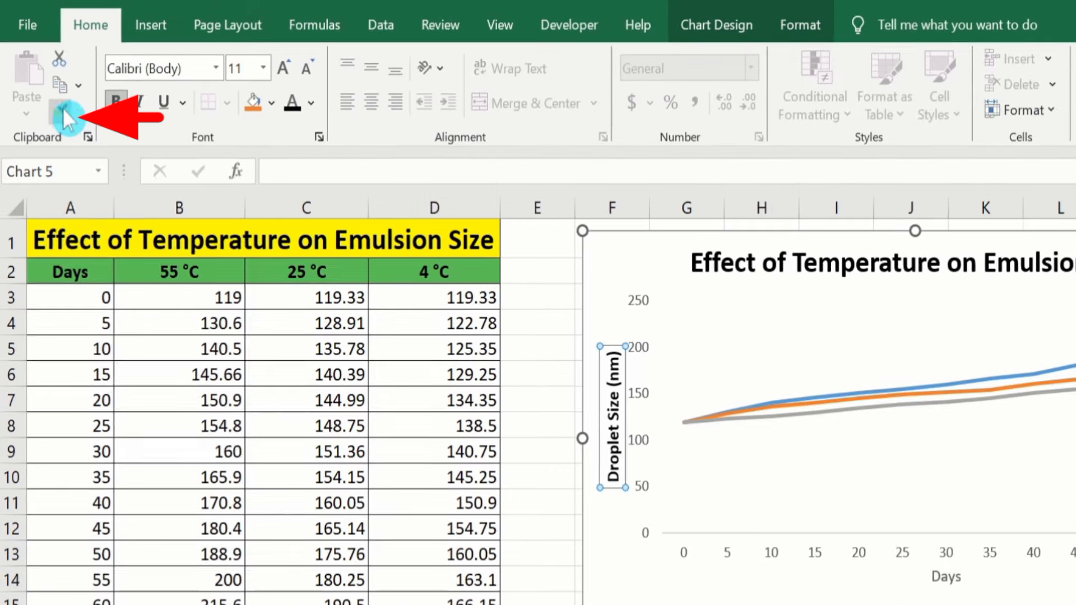
- Copy the vertical axis title's formatting onto both axes' value labels, the Days axis title and the legend with Format Painter
click(63, 108)
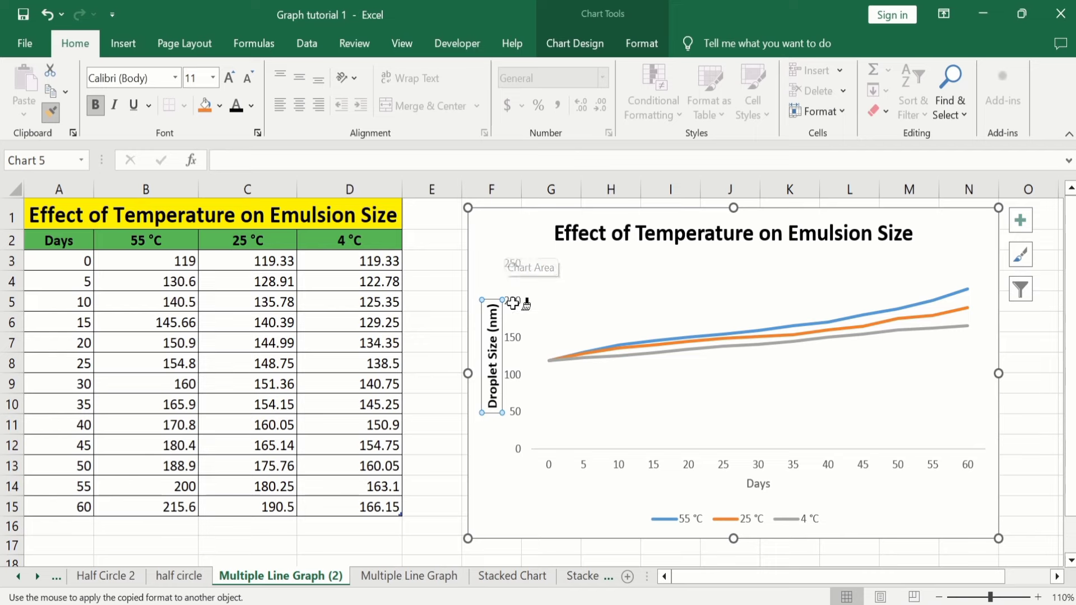
click(512, 303)
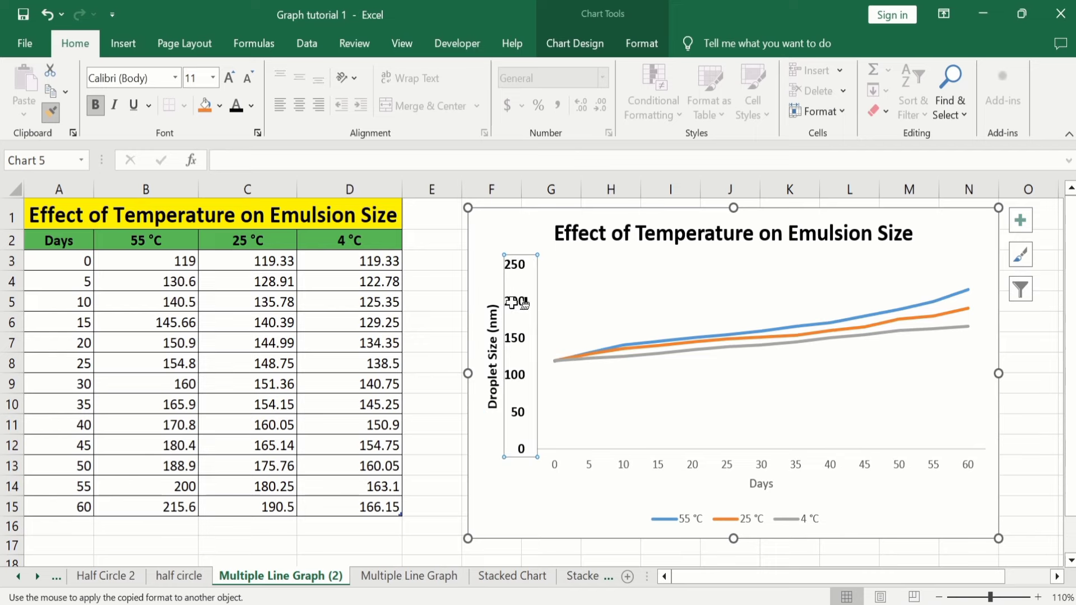
click(616, 462)
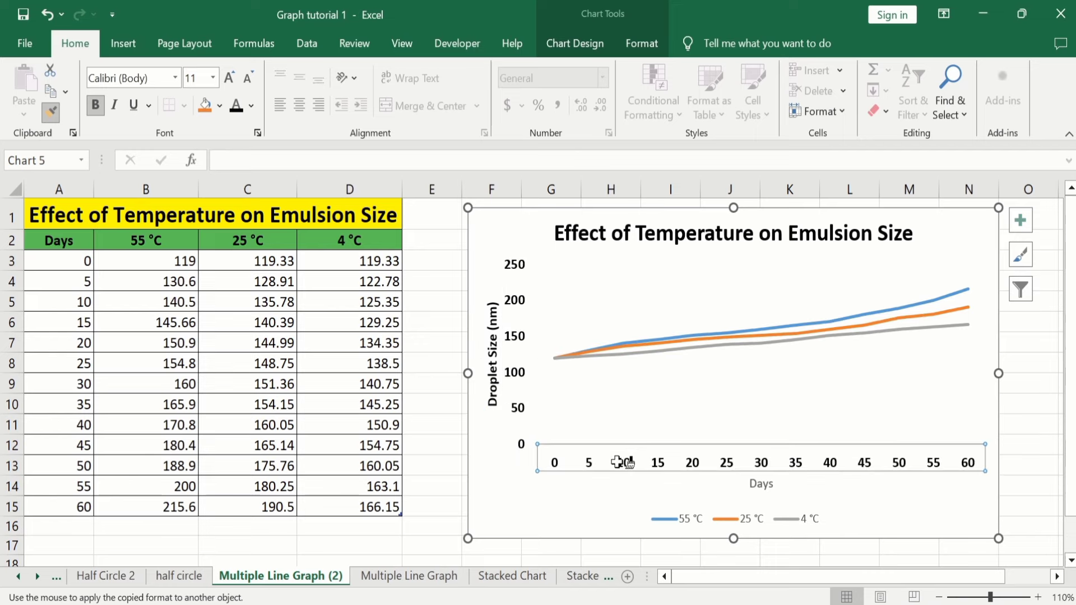
click(757, 485)
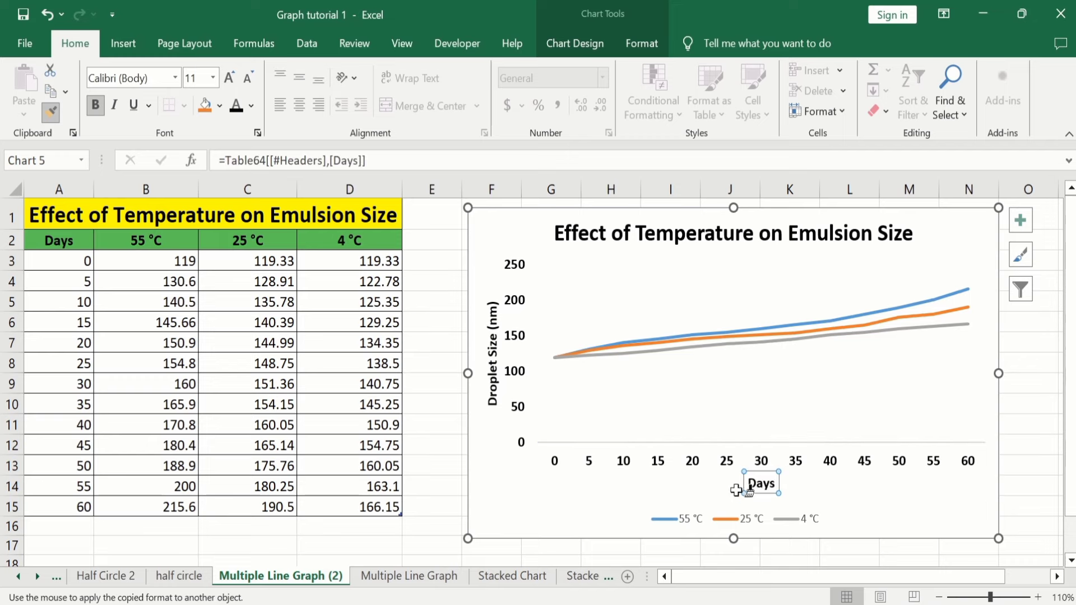
click(681, 520)
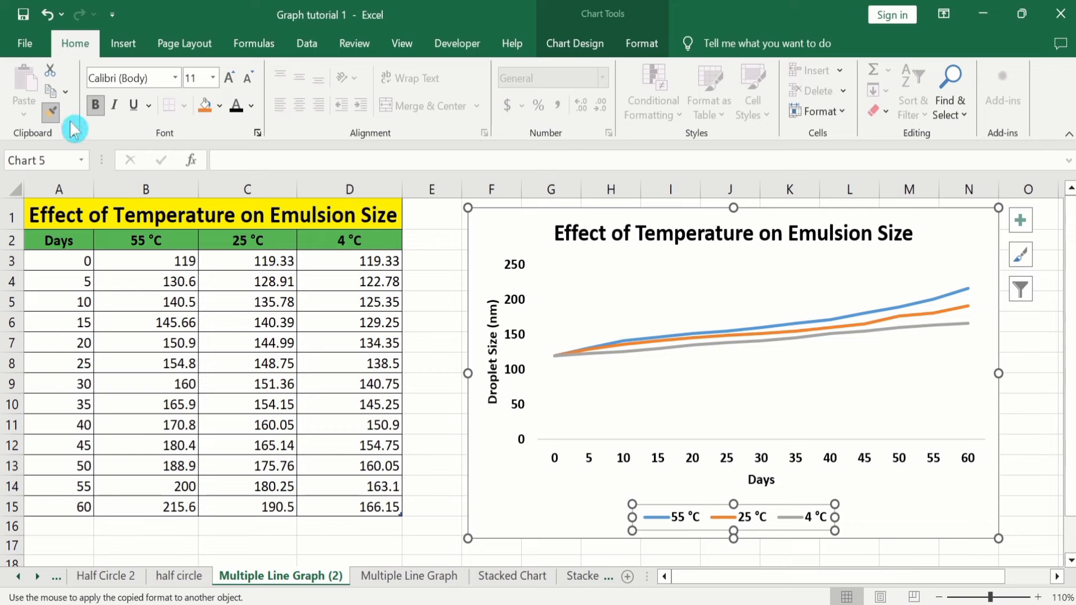
click(54, 113)
click(53, 113)
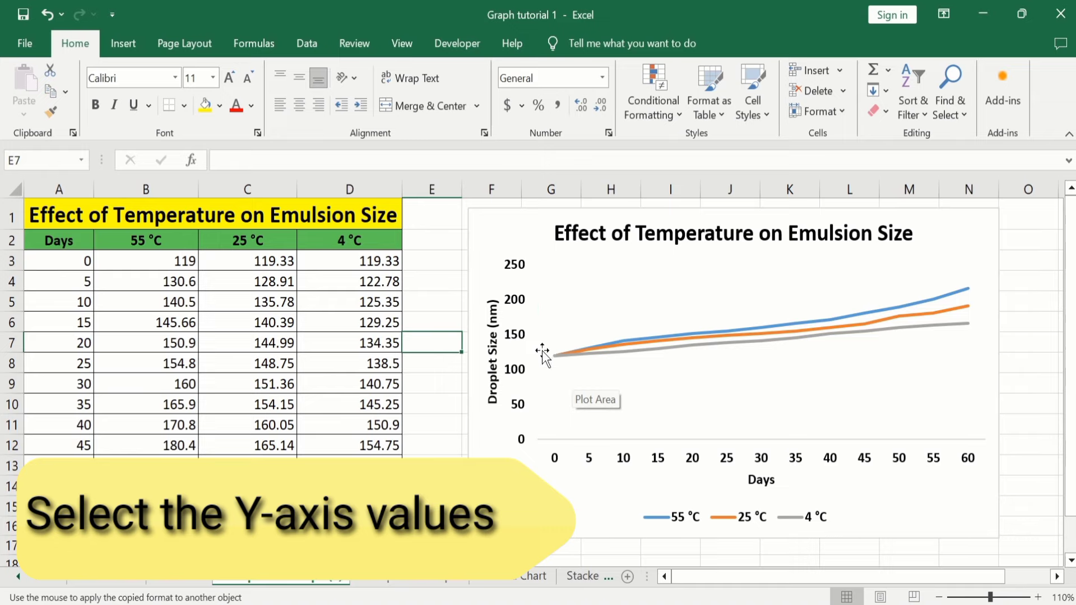
- Set the minimum bound of the chart's vertical axis to 115
click(516, 302)
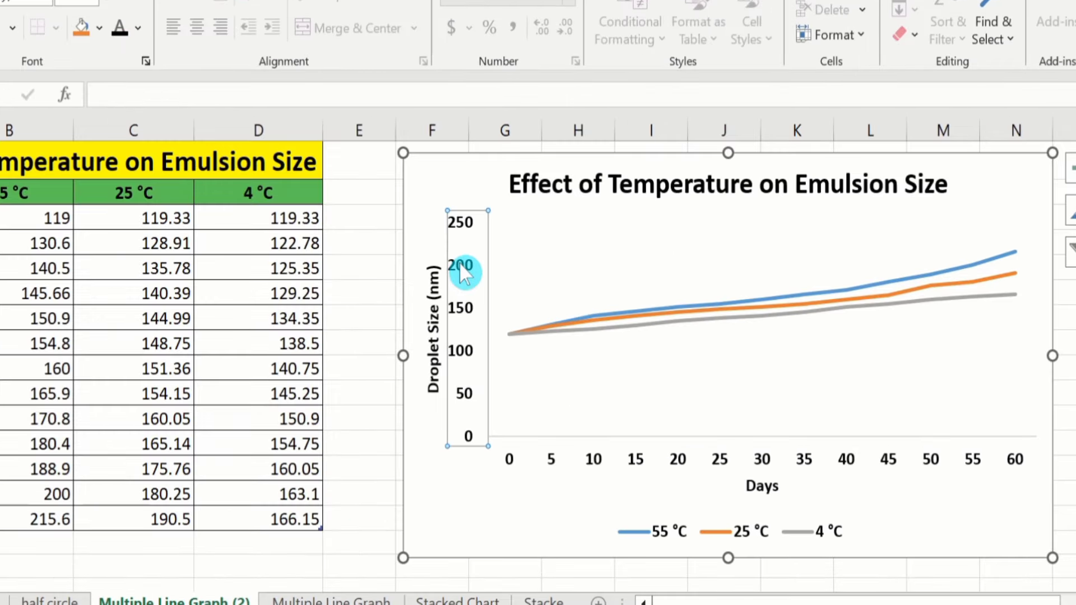
right_click(515, 305)
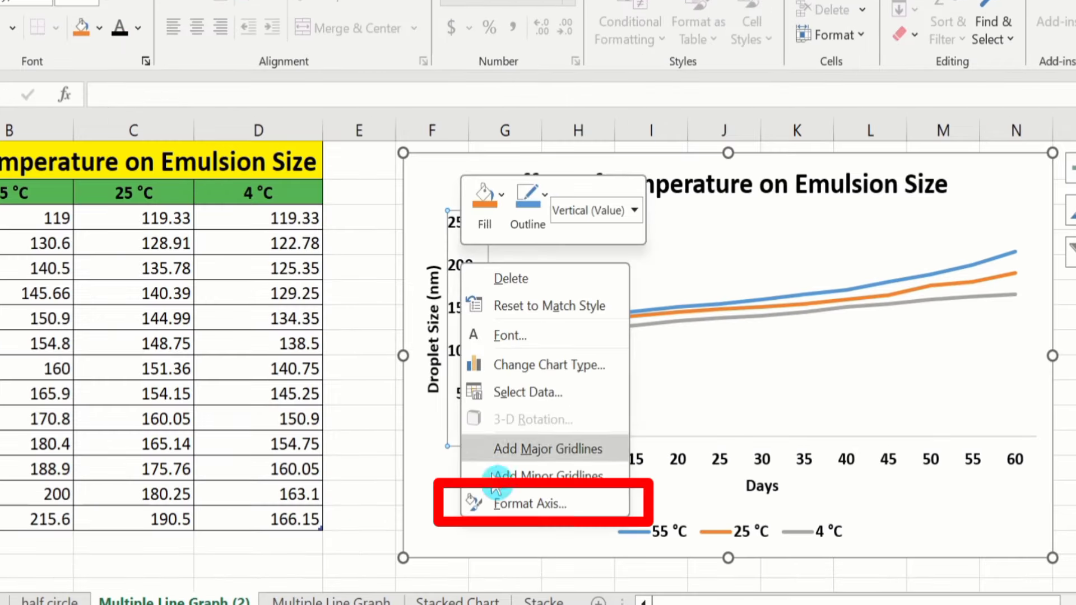
click(534, 504)
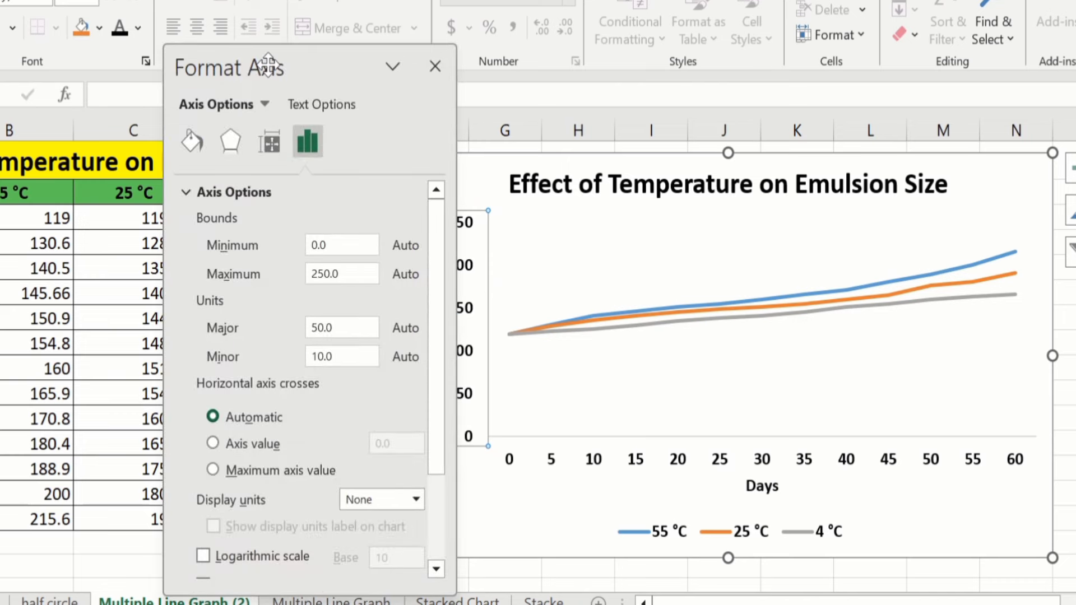
drag(267, 66, 901, 66)
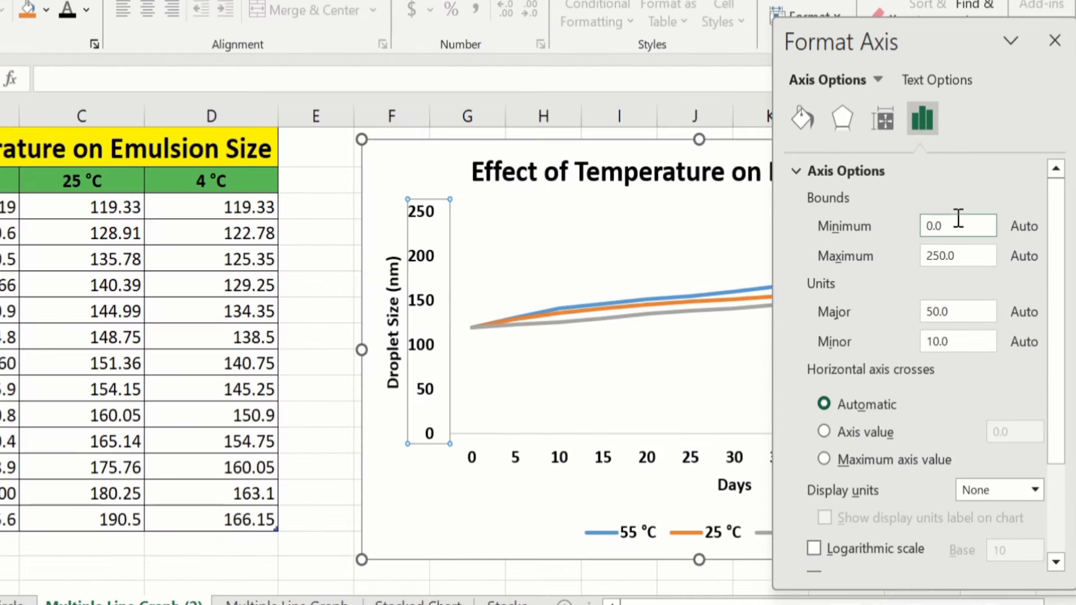
click(958, 219)
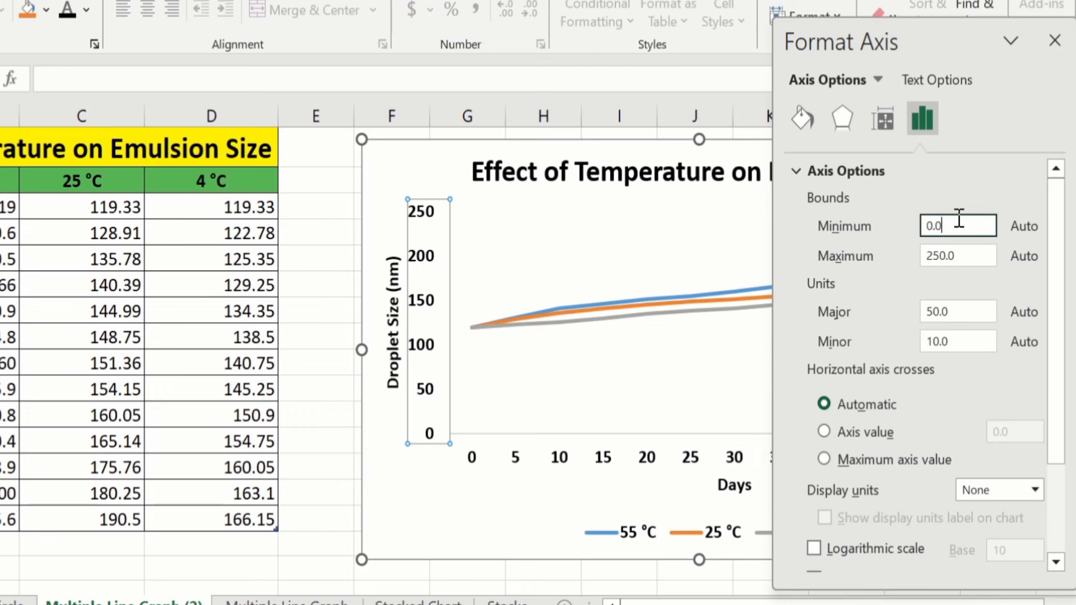
key(BackSpace)
key(BackSpace)
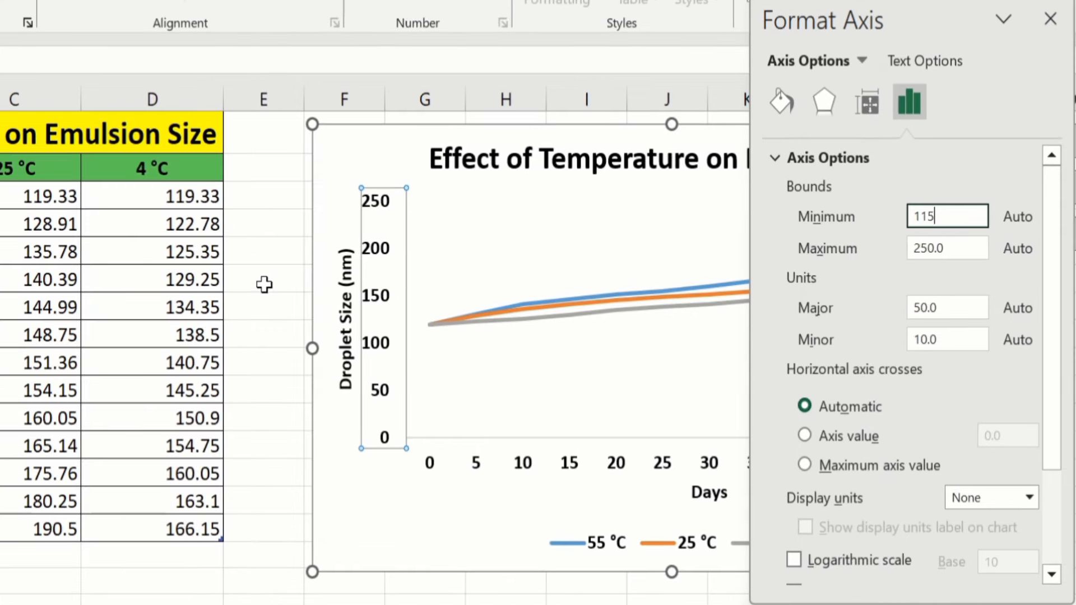
click(315, 274)
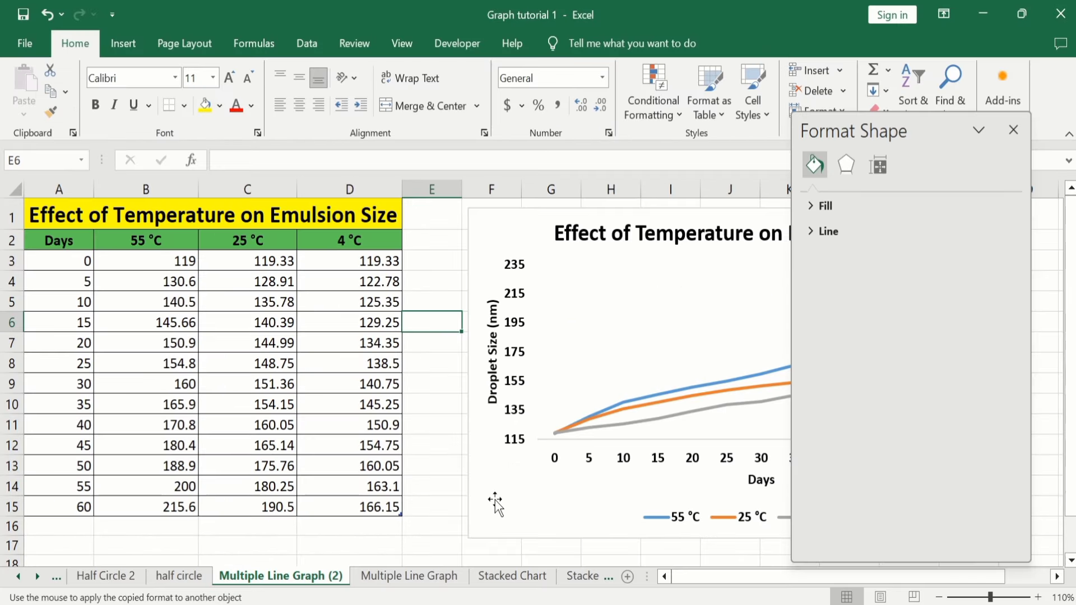
- Set the maximum bound of the chart's vertical axis to 220 and deselect the chart
drag(510, 434, 514, 383)
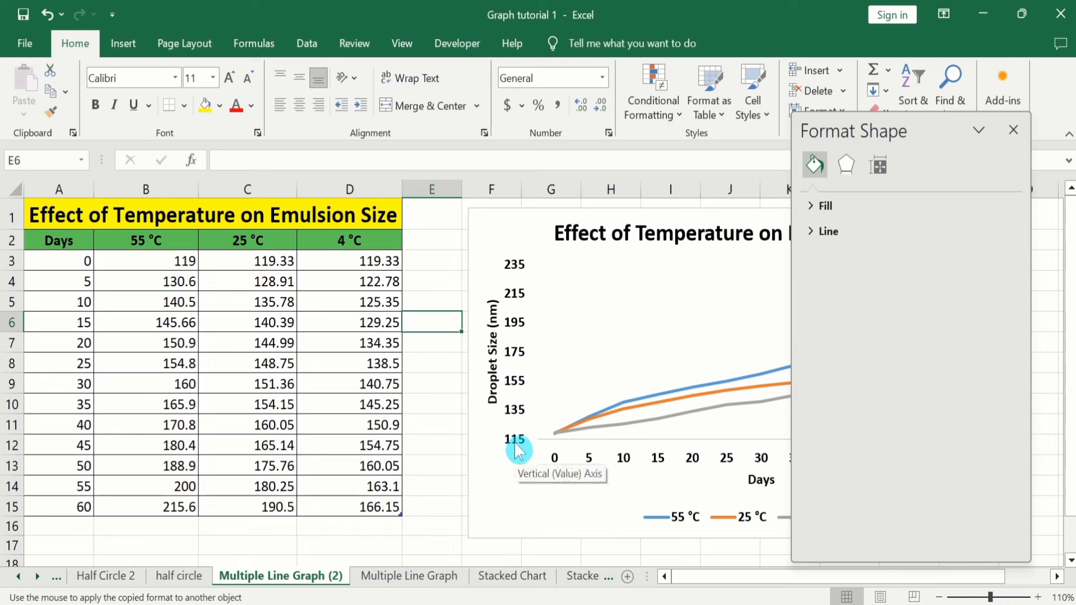
click(517, 327)
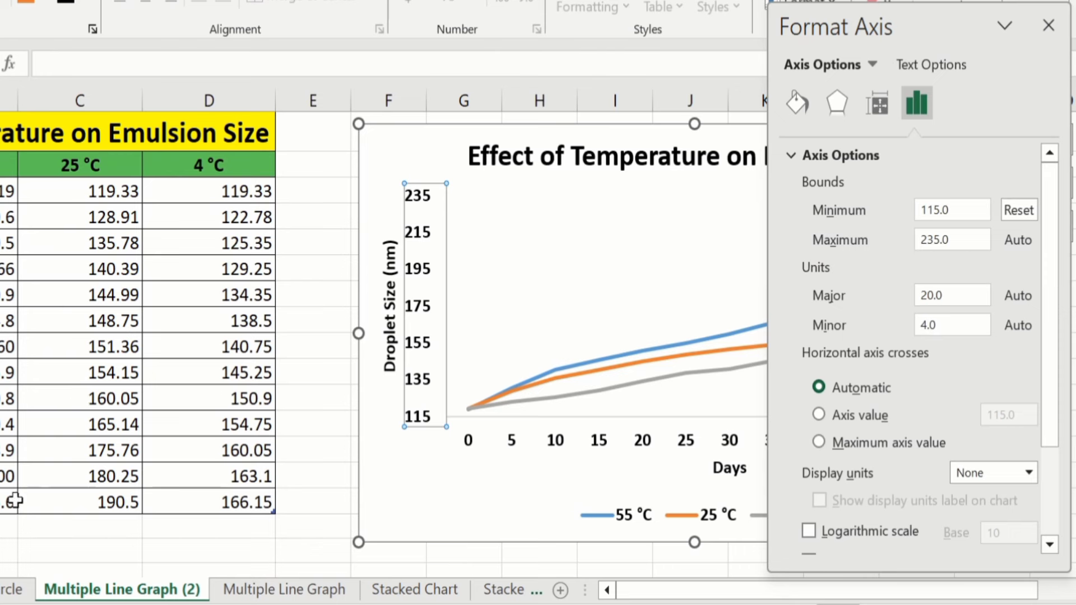
click(919, 210)
click(951, 239)
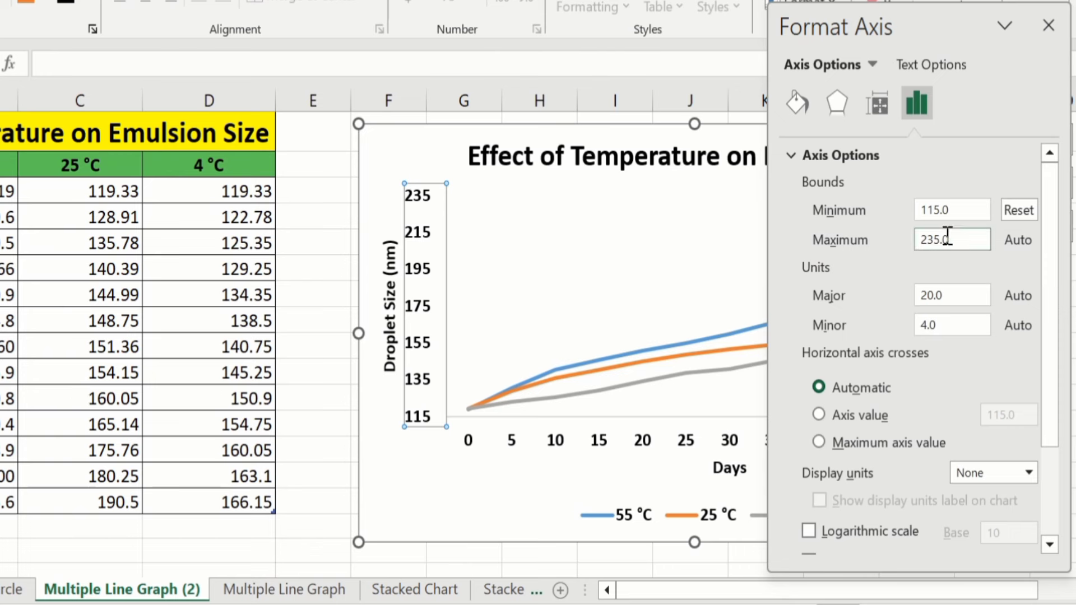
click(948, 238)
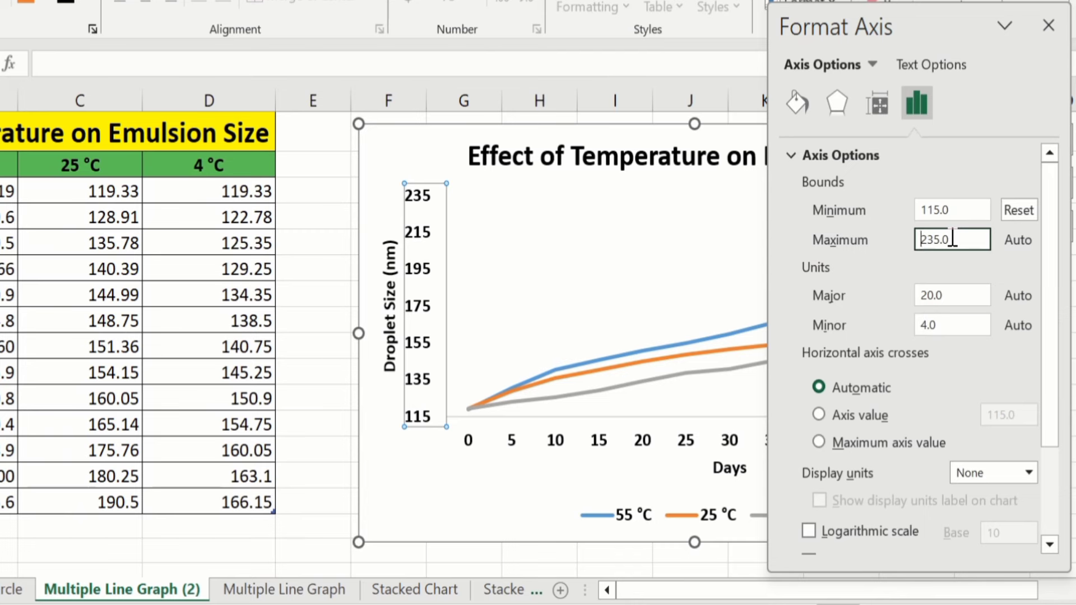
key(Right)
key(BackSpace)
key(BackSpace)
text(20)
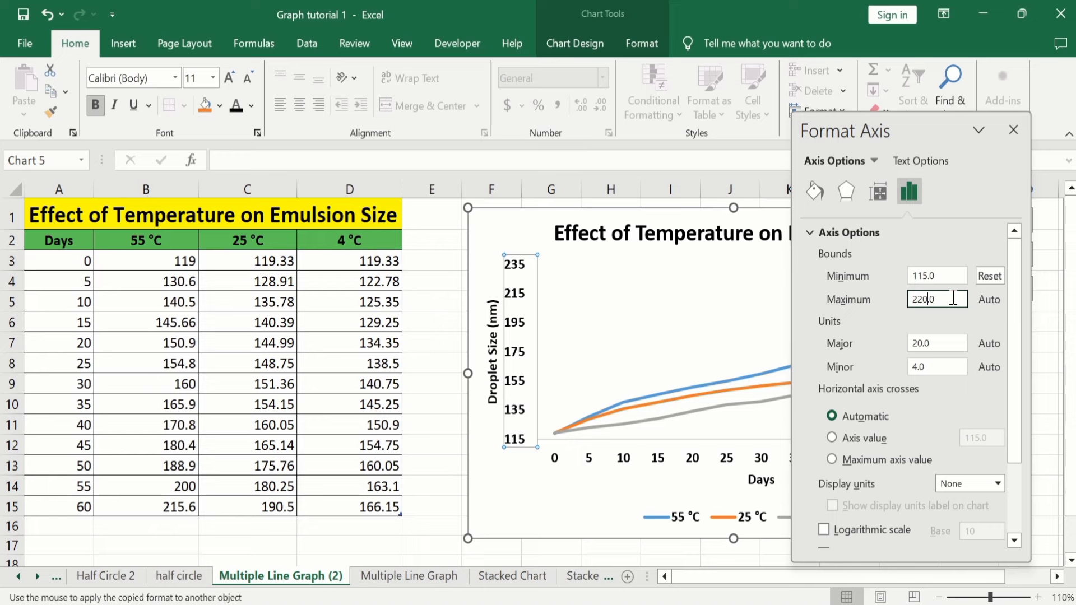
click(431, 284)
click(438, 473)
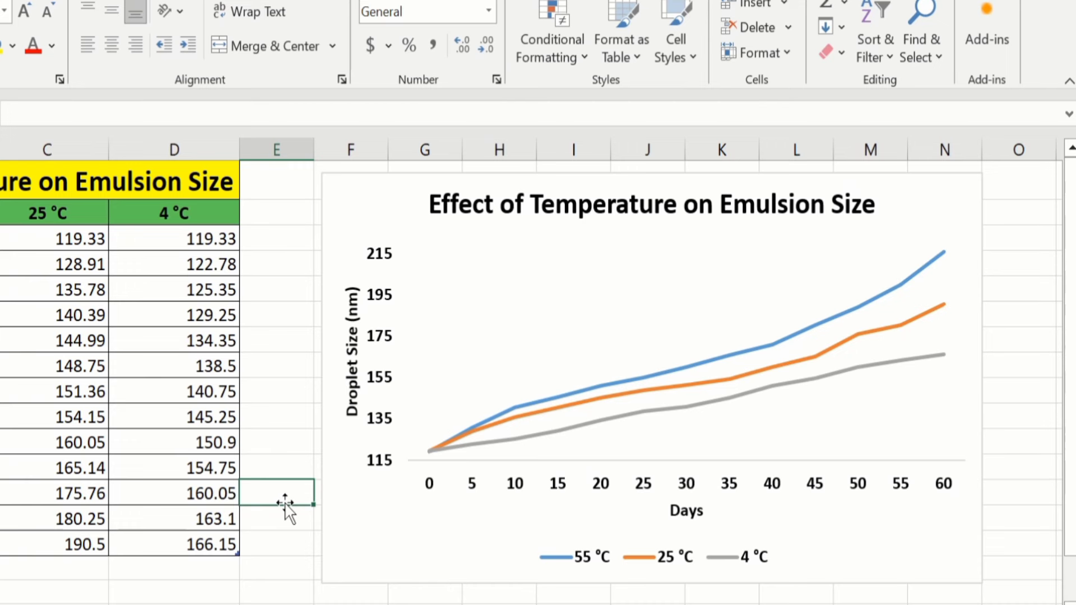
- Give the chart's vertical axis a solid black line
click(380, 293)
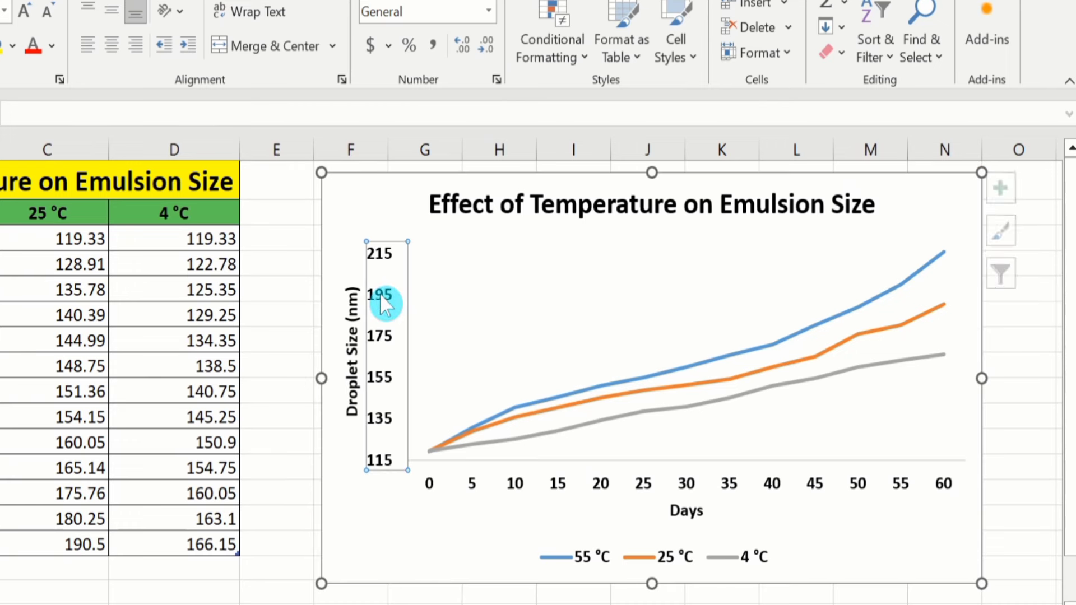
right_click(380, 294)
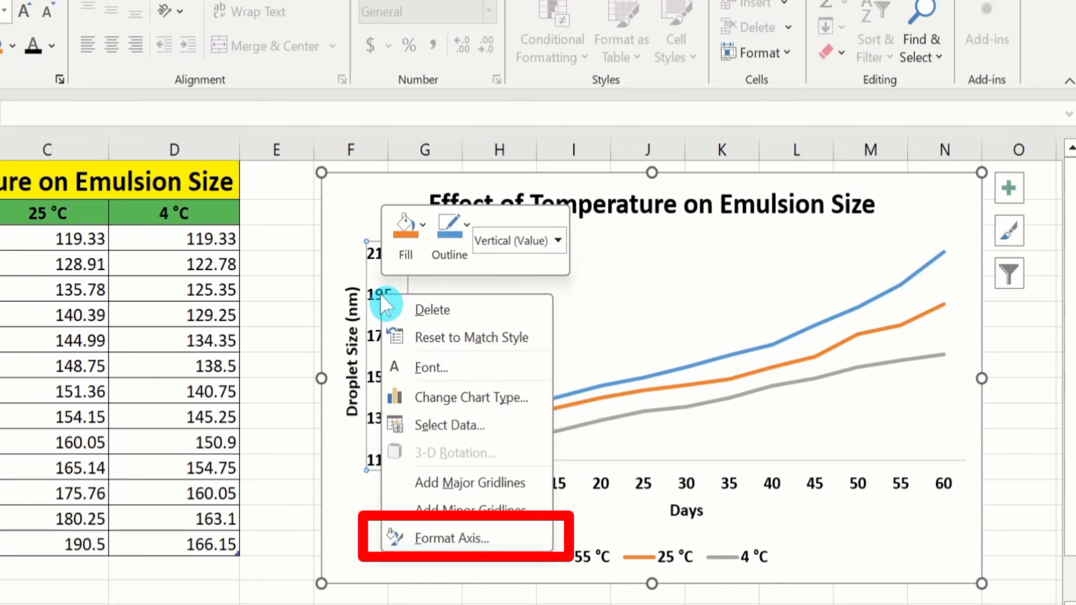
click(450, 538)
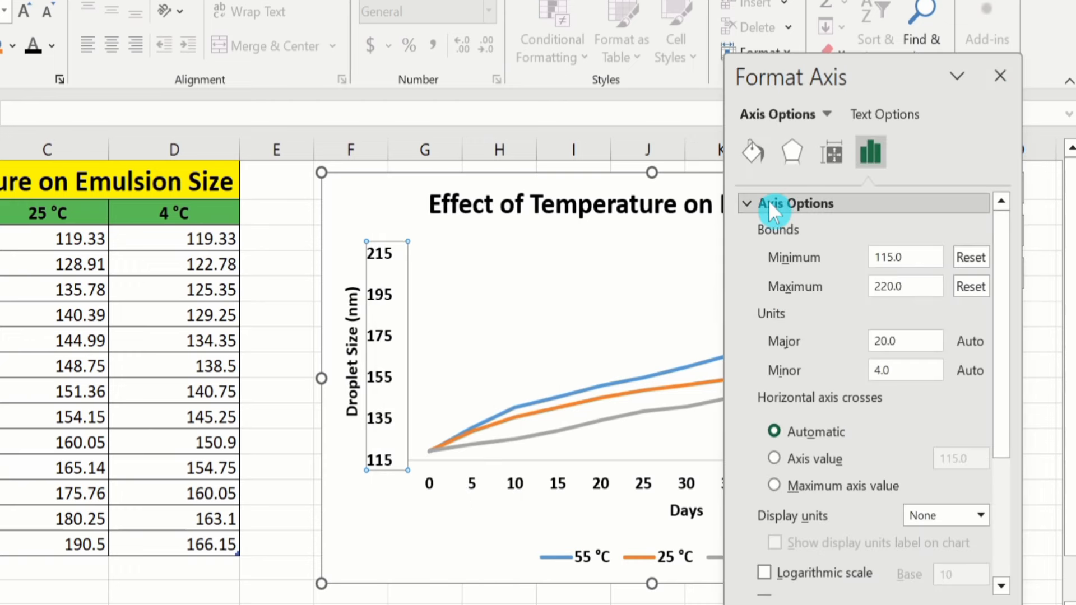
click(759, 150)
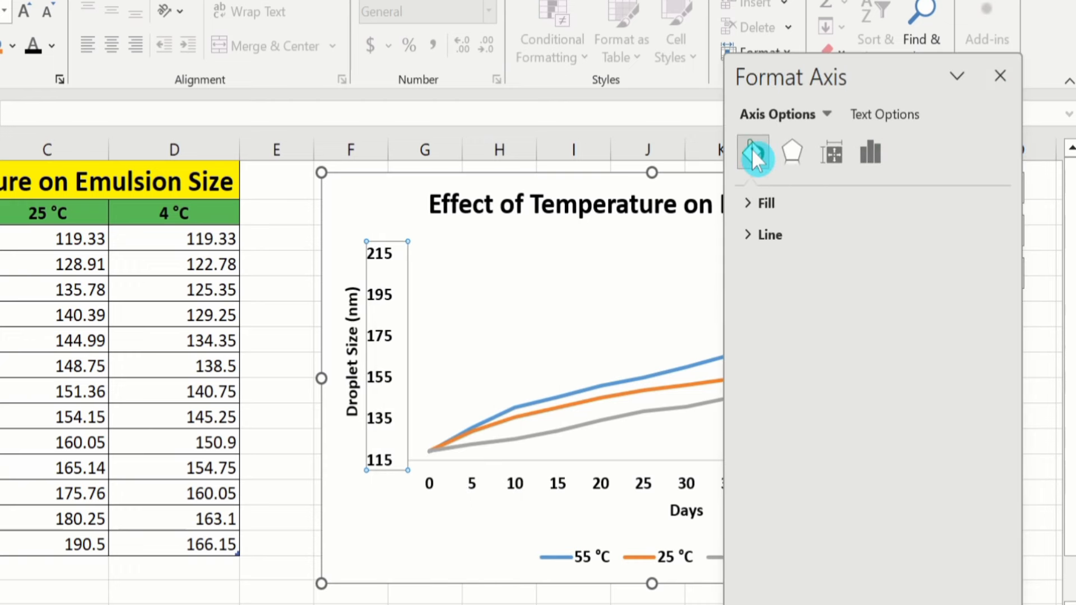
click(776, 230)
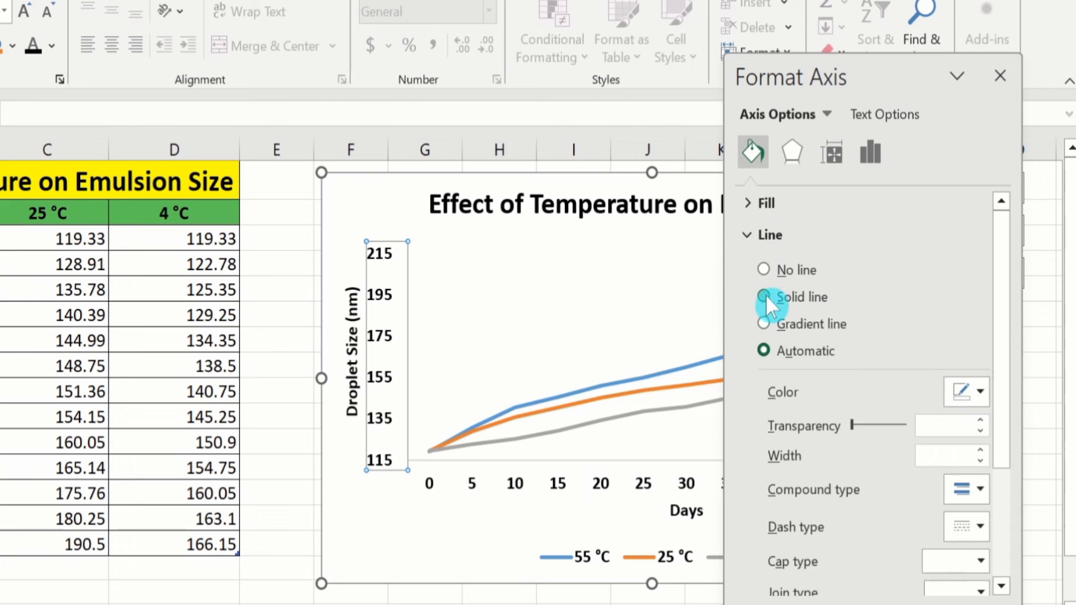
click(764, 296)
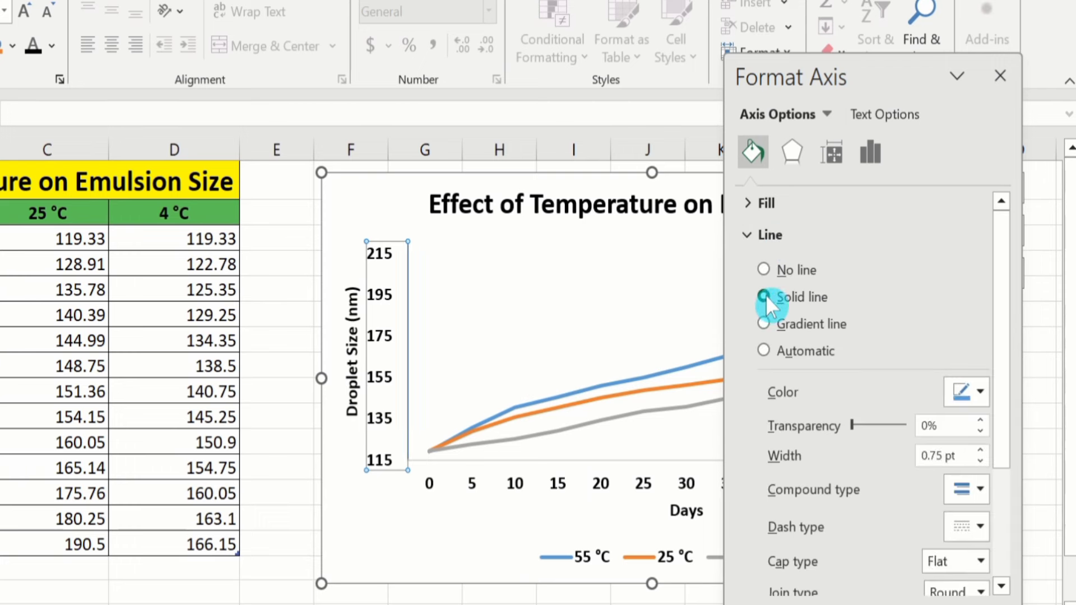
click(981, 391)
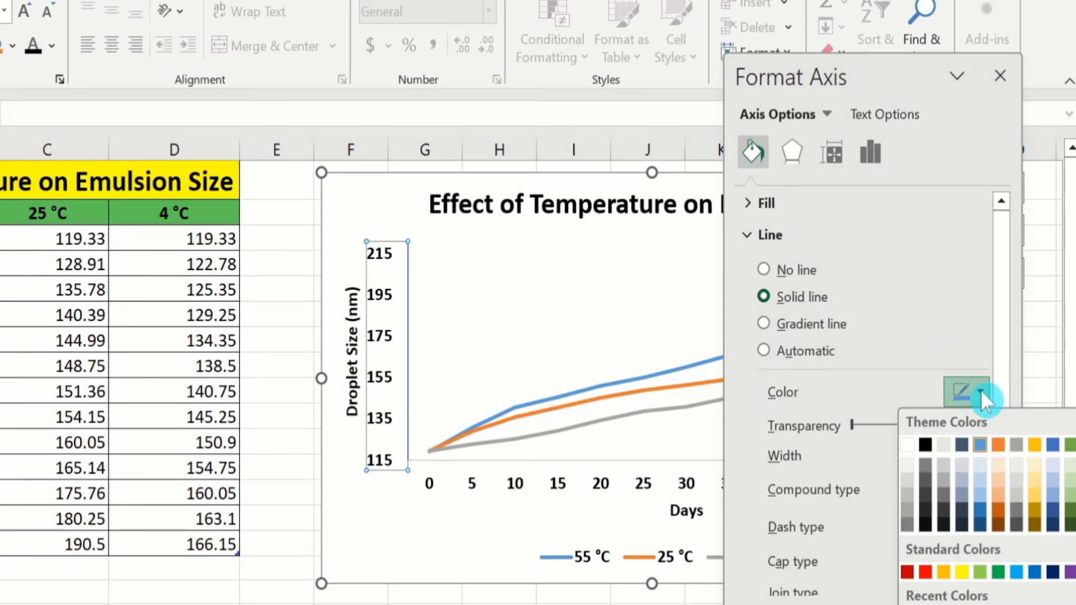
click(924, 445)
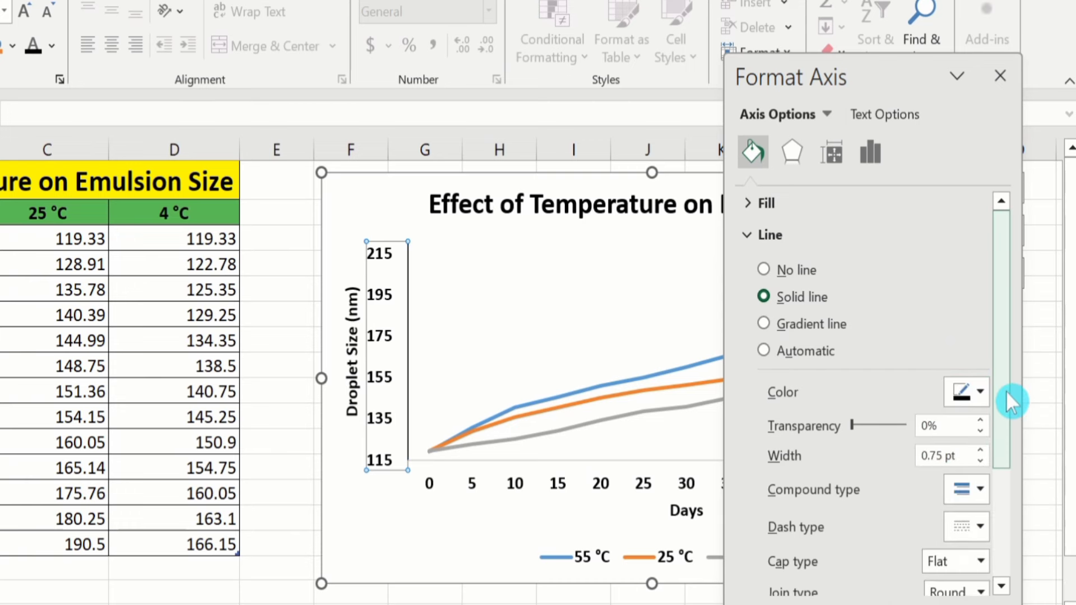
- Increase the vertical axis line width to 1.5 pt
drag(1006, 392, 1006, 451)
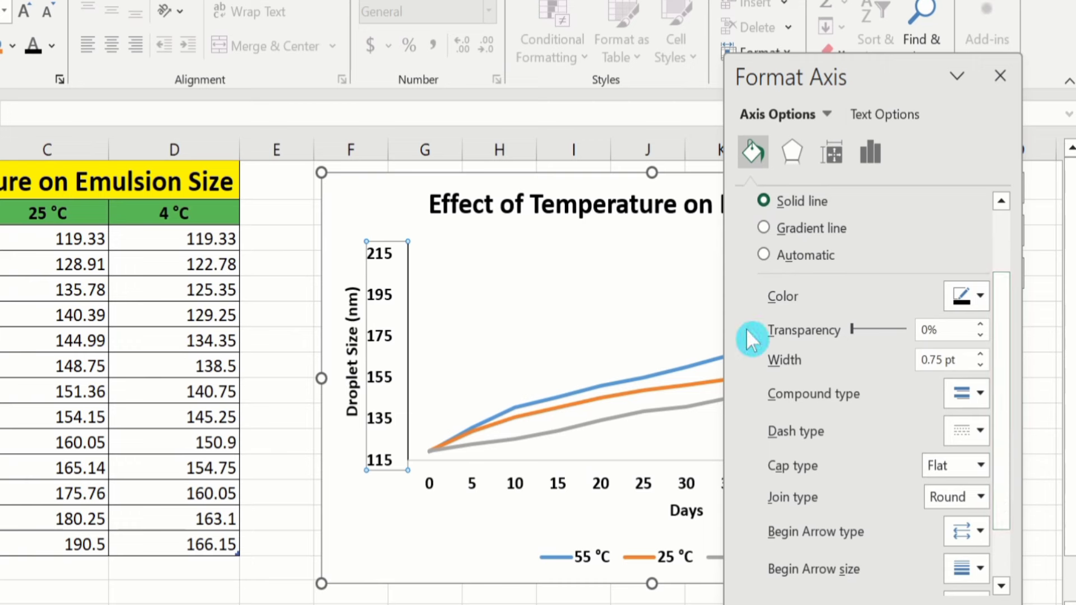
click(981, 354)
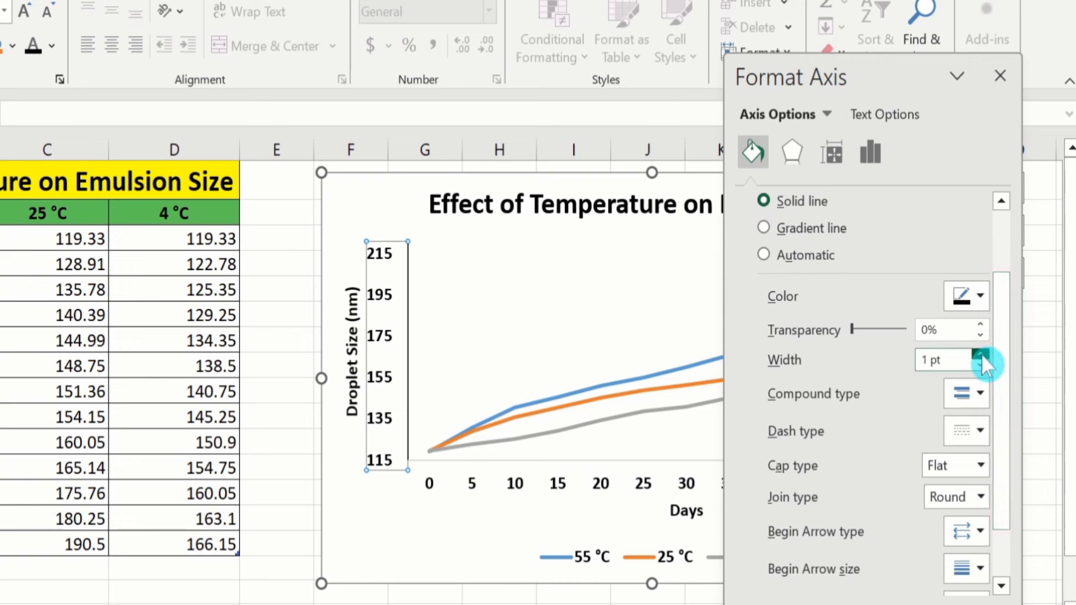
click(980, 354)
click(981, 354)
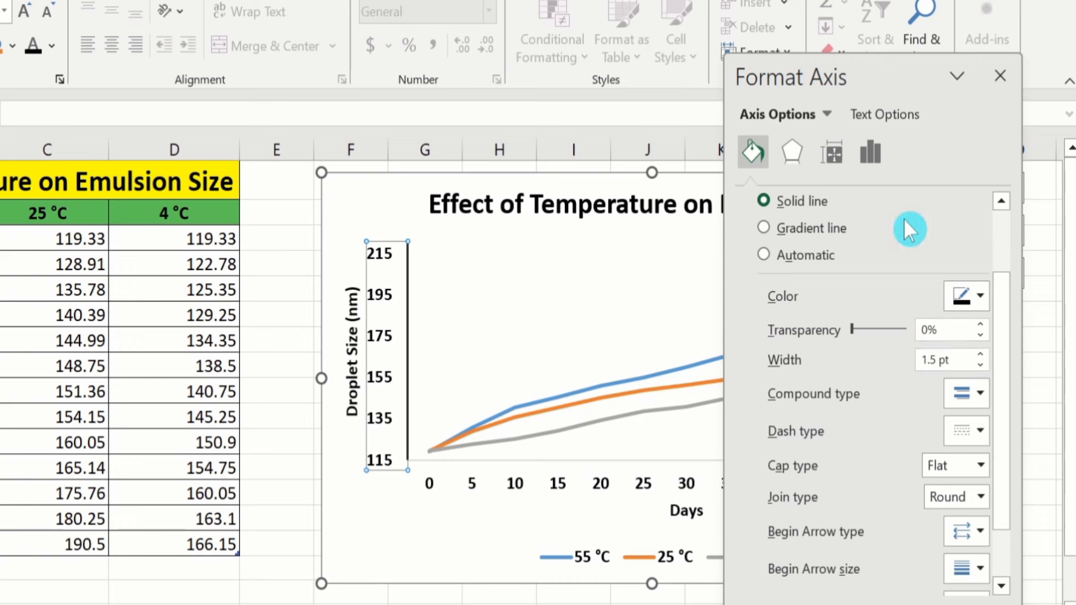
- Set both the major and minor tick marks of the chart's vertical axis to Outside
click(868, 156)
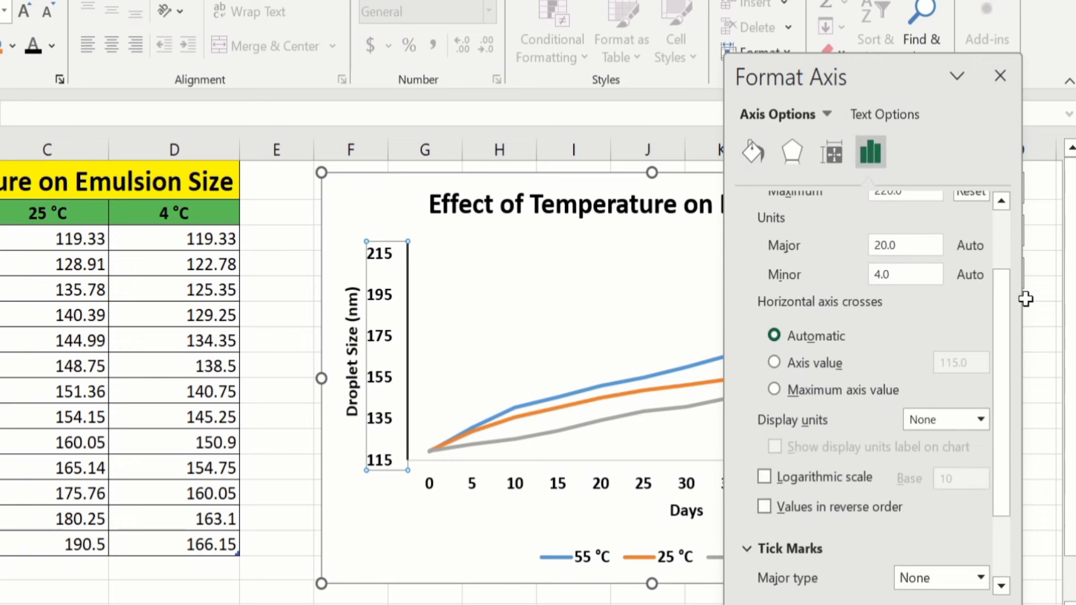
click(1002, 335)
drag(1002, 324, 1006, 411)
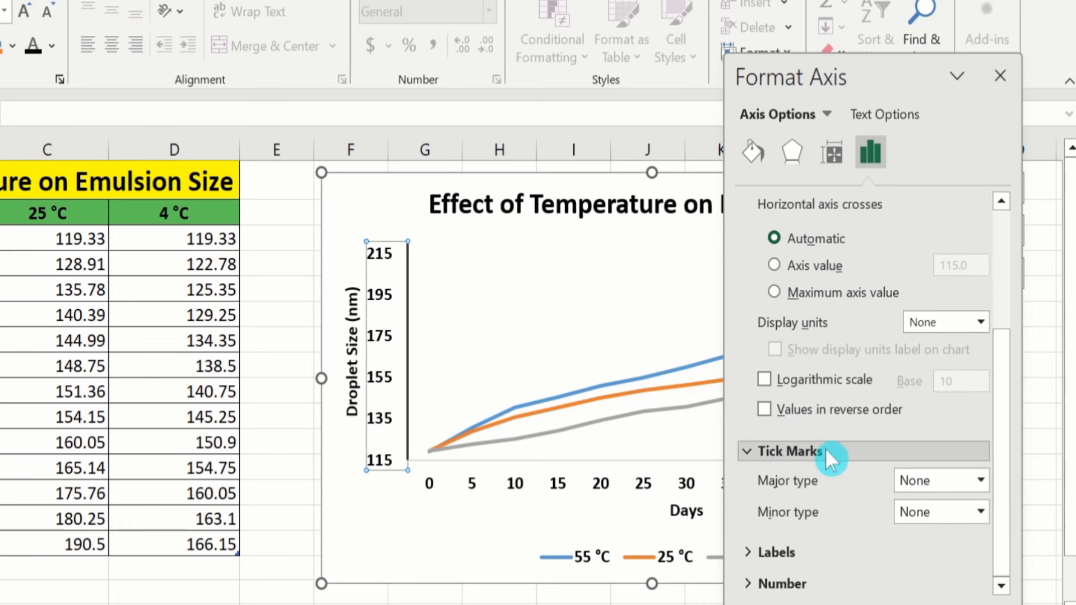
click(982, 479)
click(950, 546)
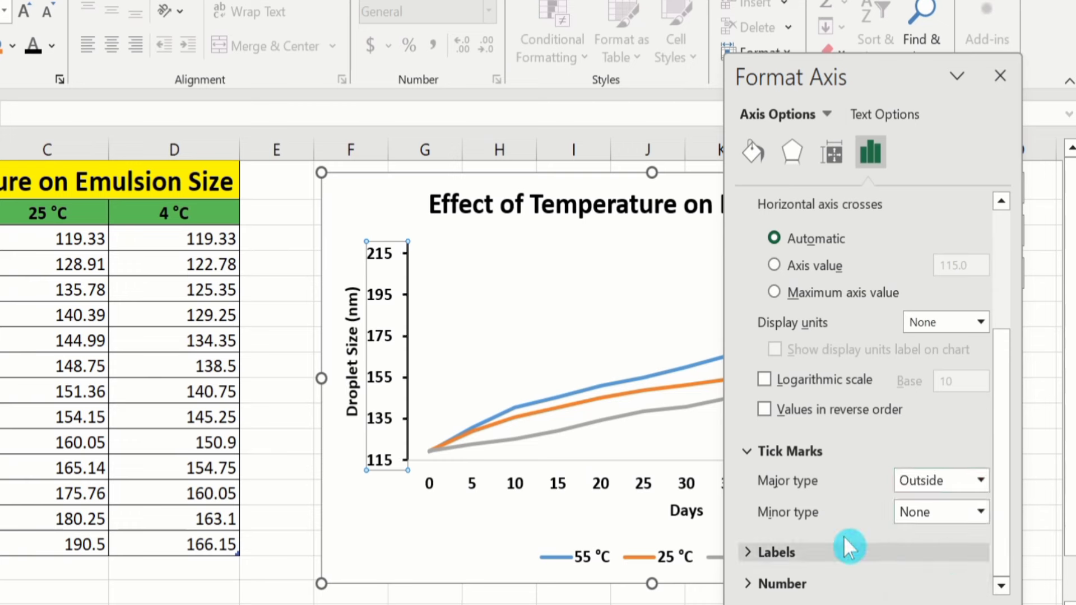
click(981, 511)
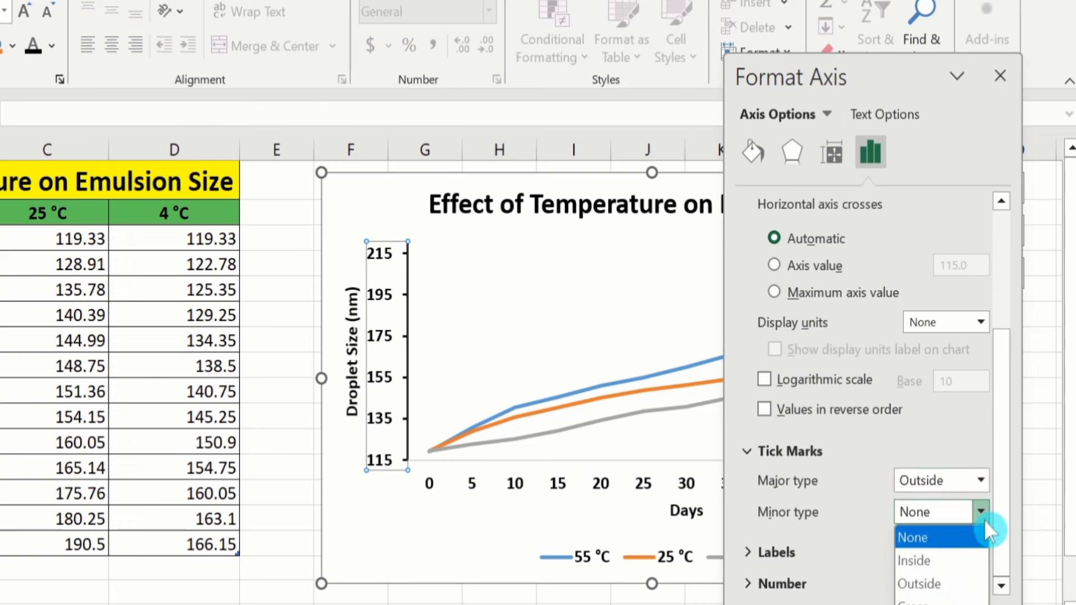
click(959, 581)
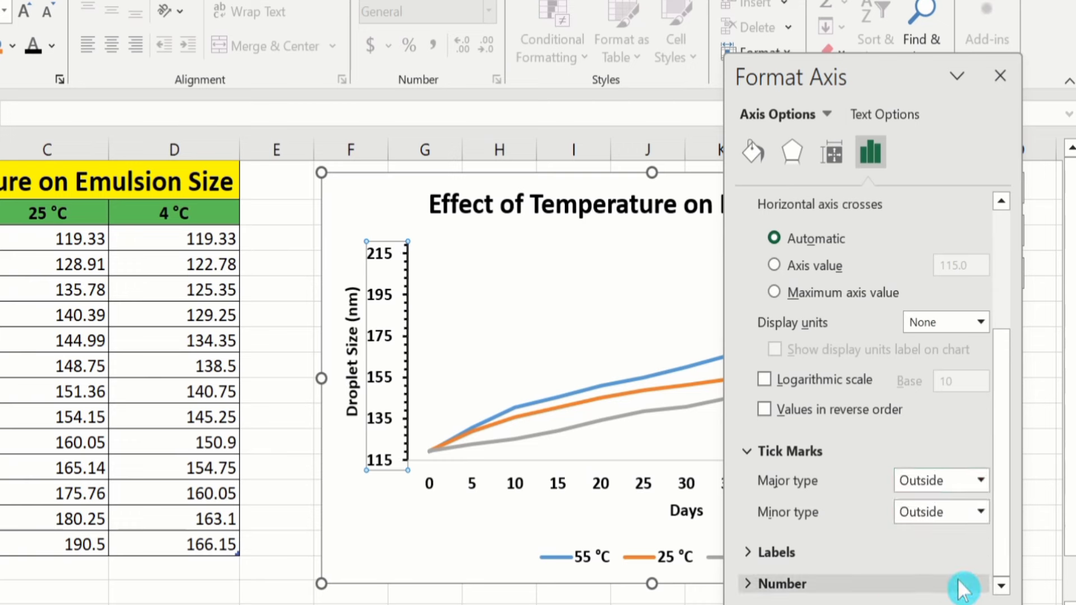
- Give the chart's horizontal axis a solid black line with a width of 1.5 pt
click(553, 483)
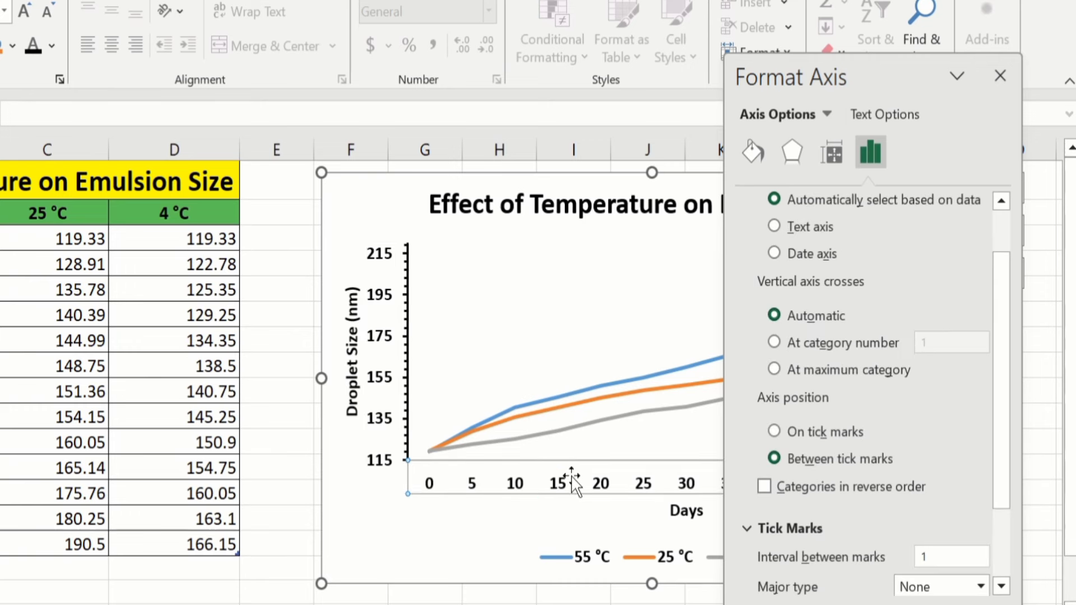
click(751, 153)
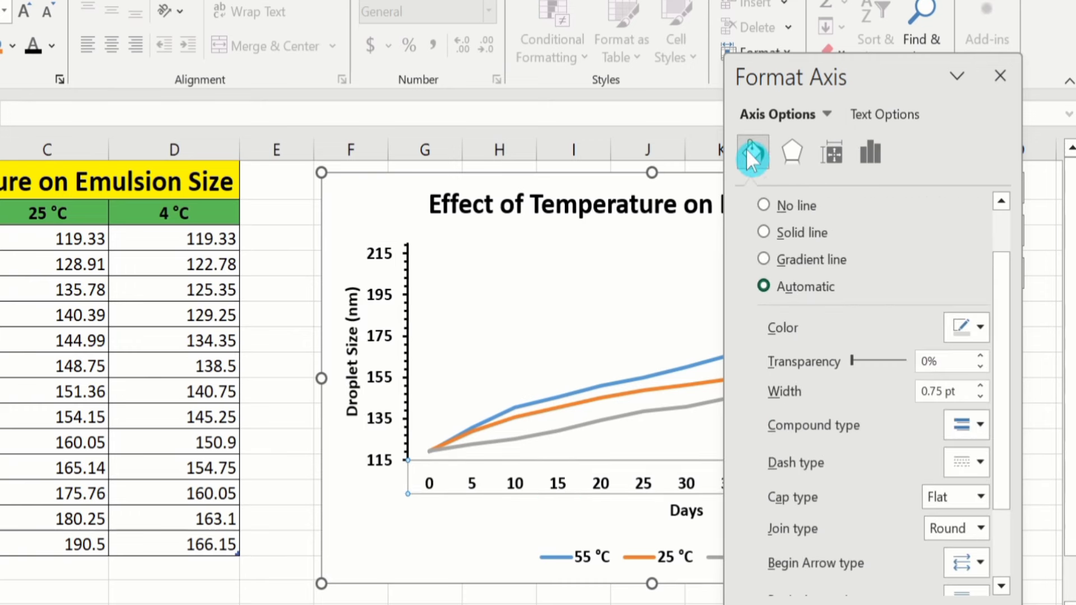
click(799, 233)
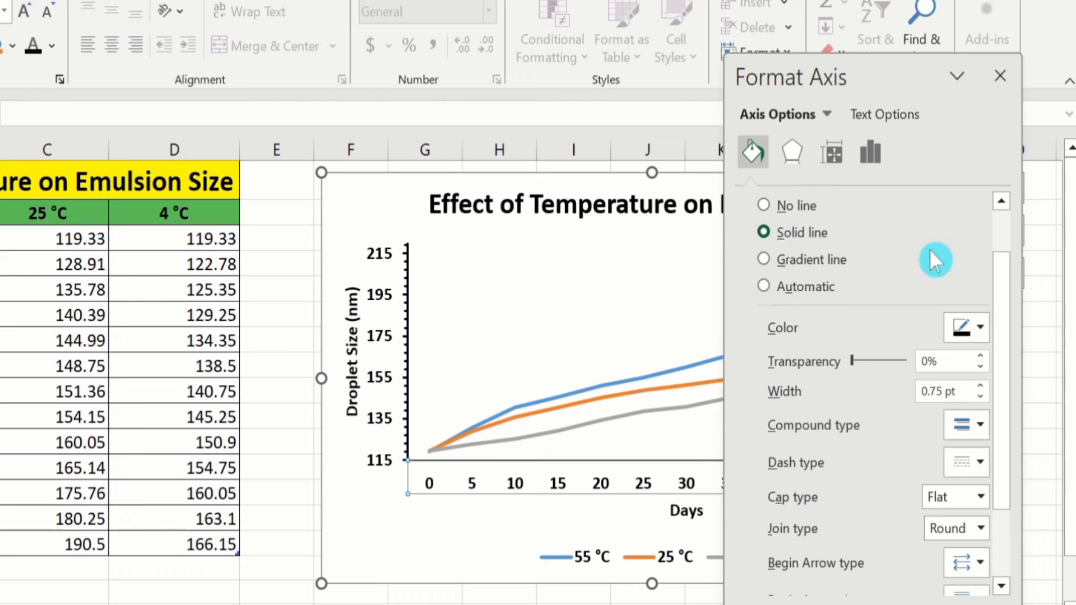
click(980, 387)
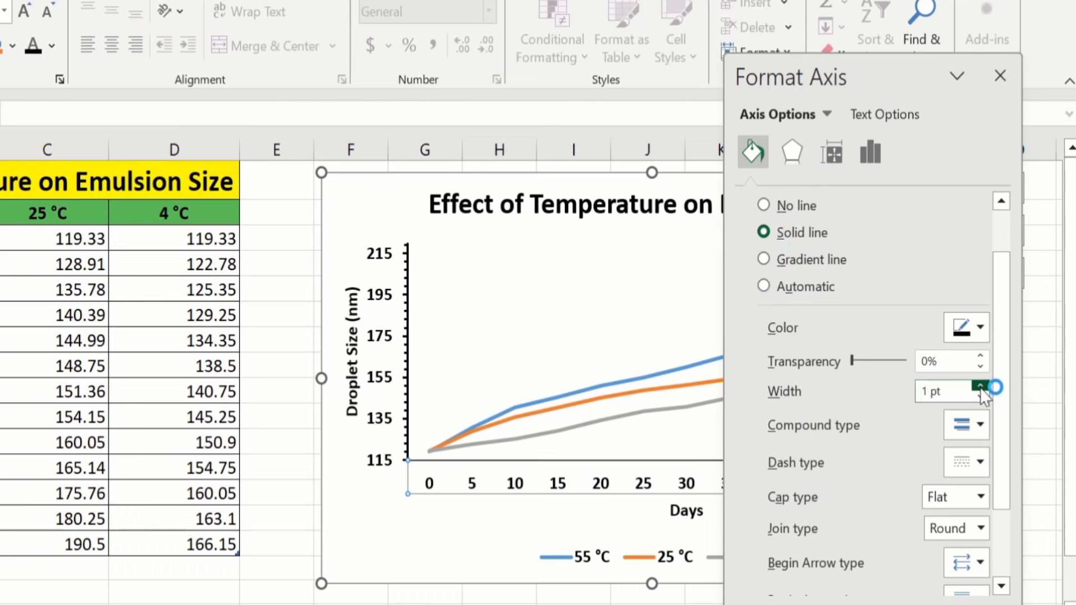
click(979, 387)
click(980, 387)
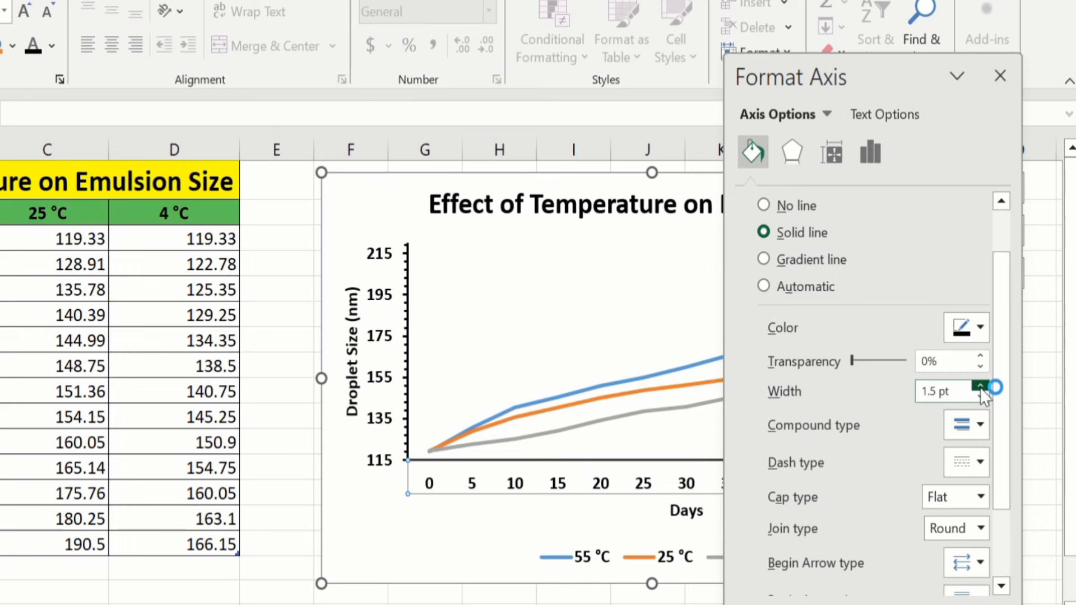
click(981, 328)
click(927, 379)
- Set the horizontal axis's major and minor tick marks to Outside, then close the axis formatting and deselect the chart
click(873, 156)
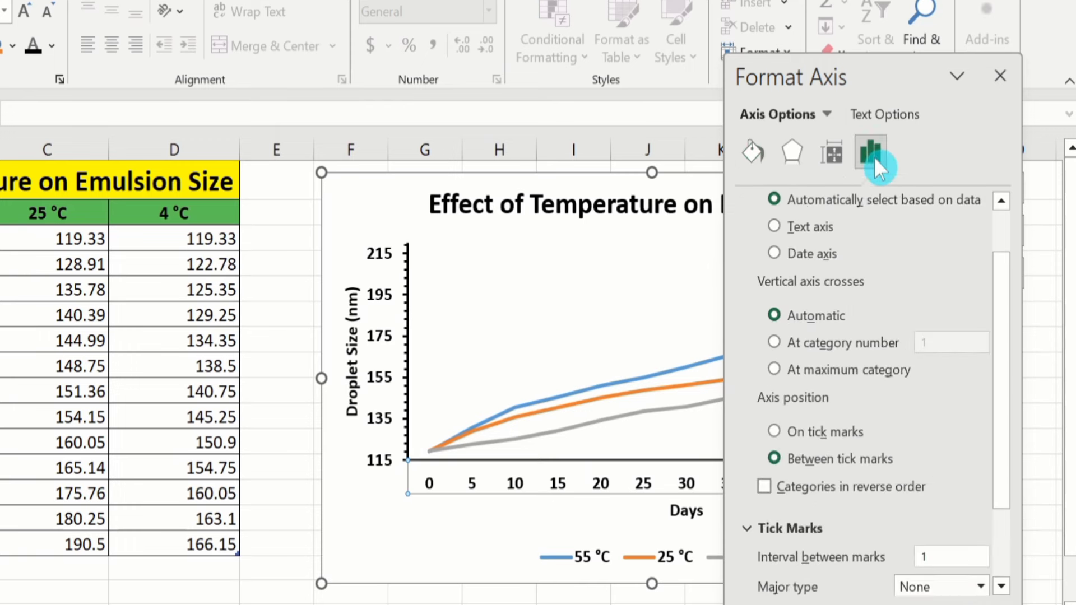
drag(1001, 295, 1005, 370)
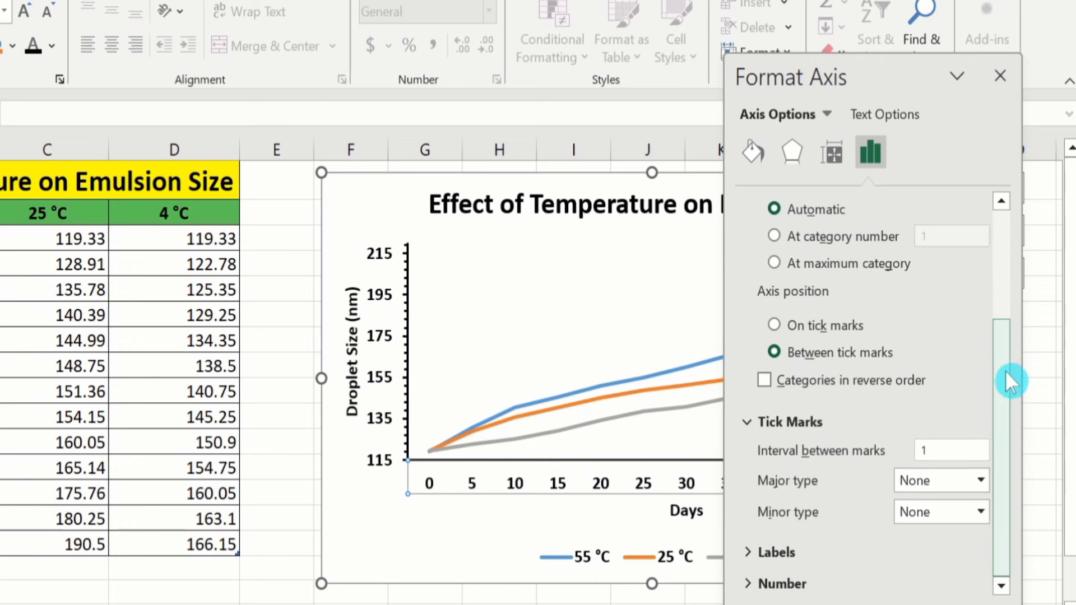
click(981, 482)
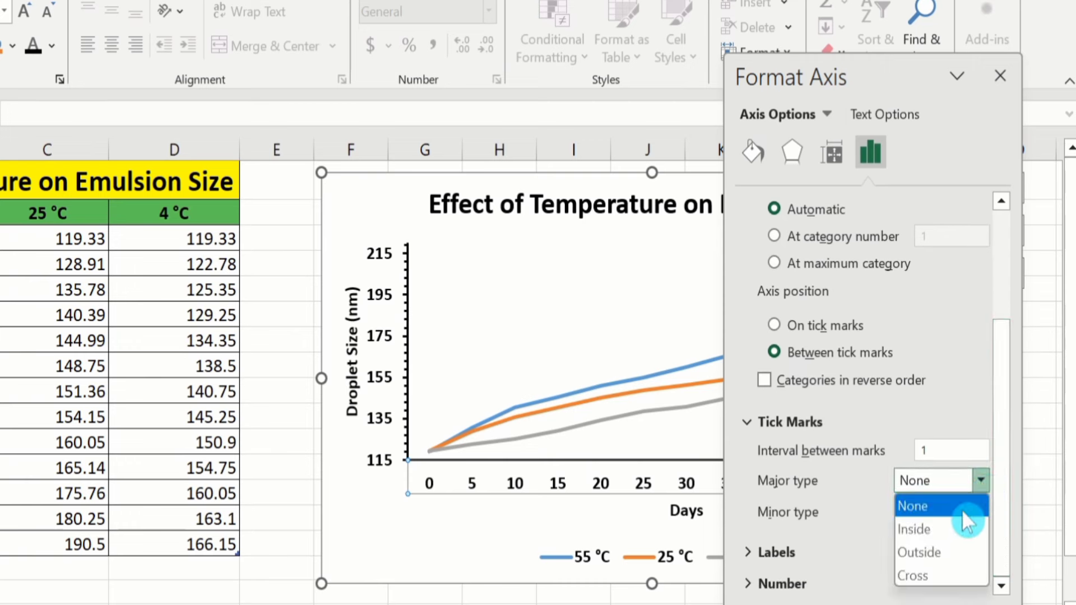
click(945, 554)
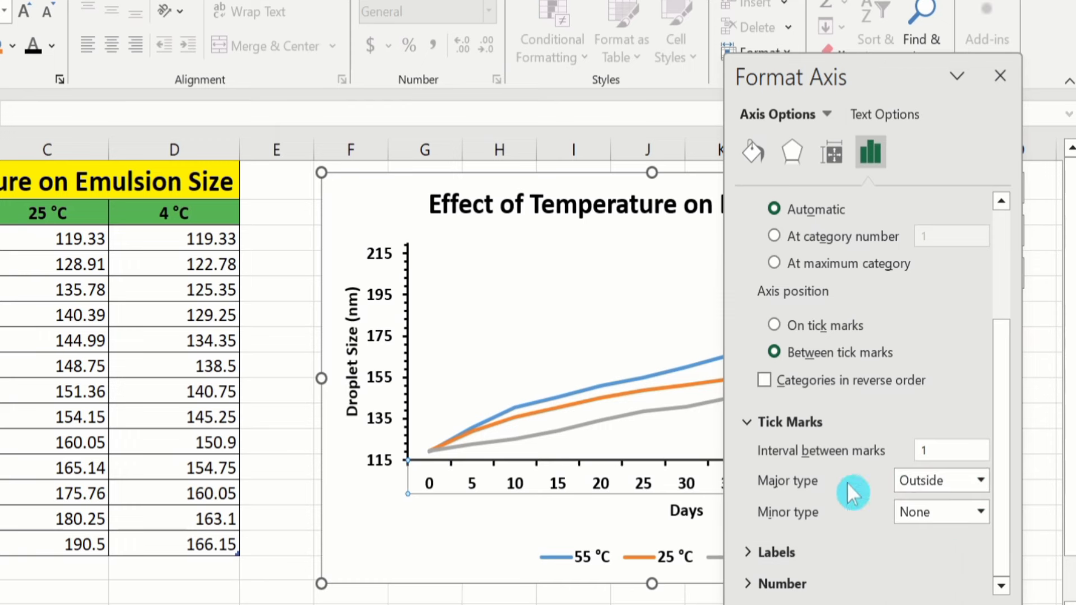
click(979, 513)
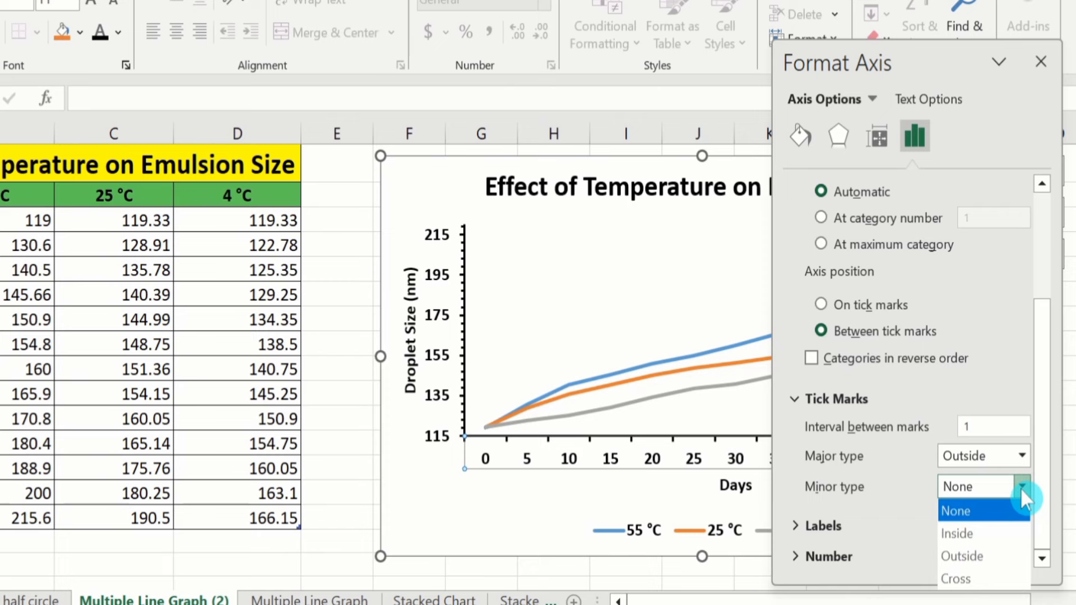
click(990, 552)
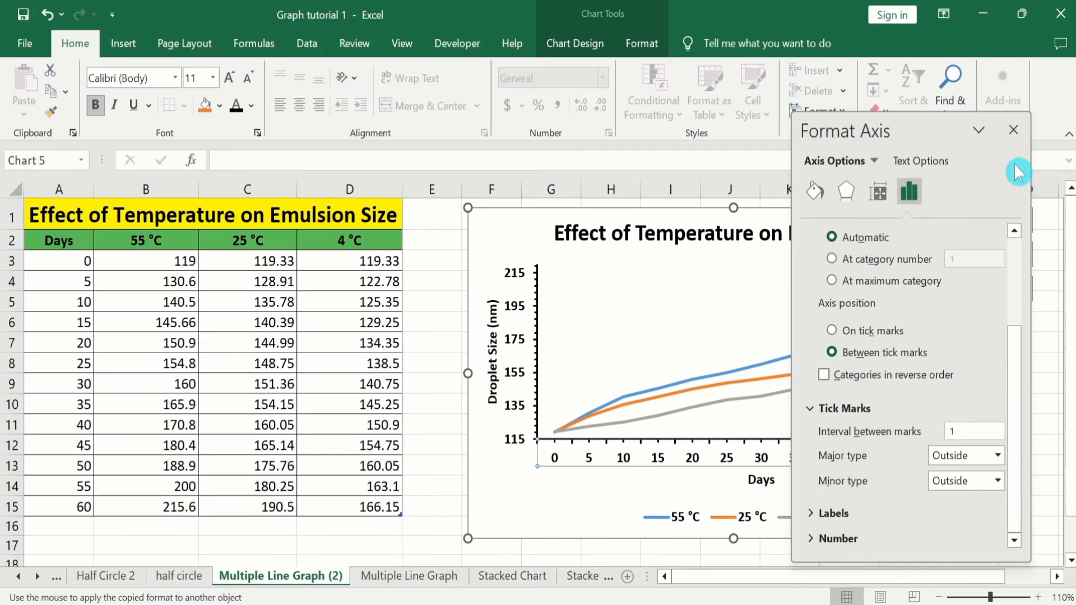
click(1013, 130)
click(433, 405)
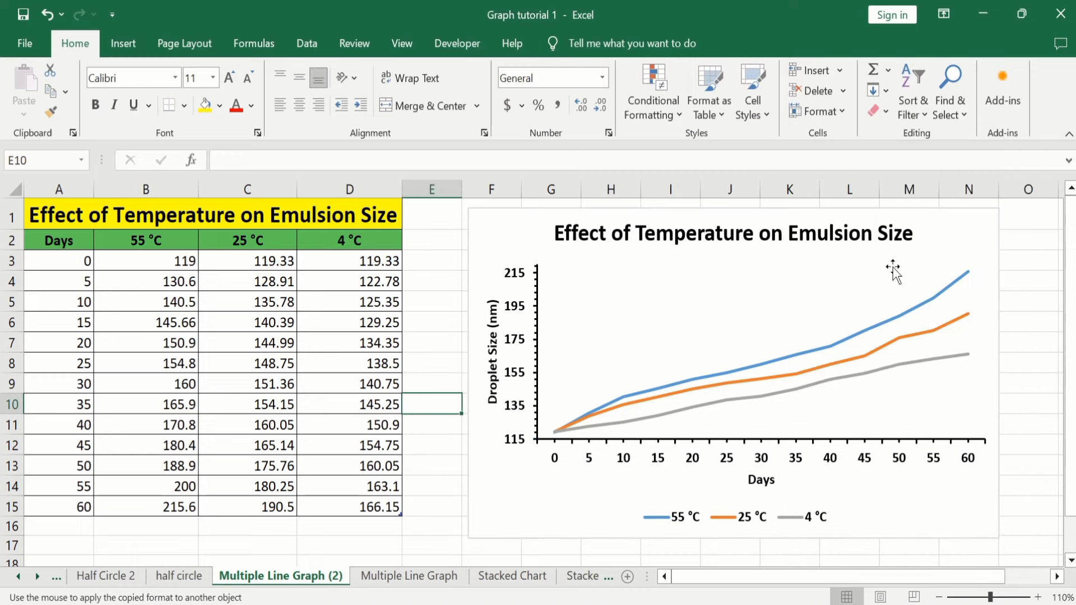
- Format the 55 °C data series as a solid green line
click(903, 317)
click(900, 317)
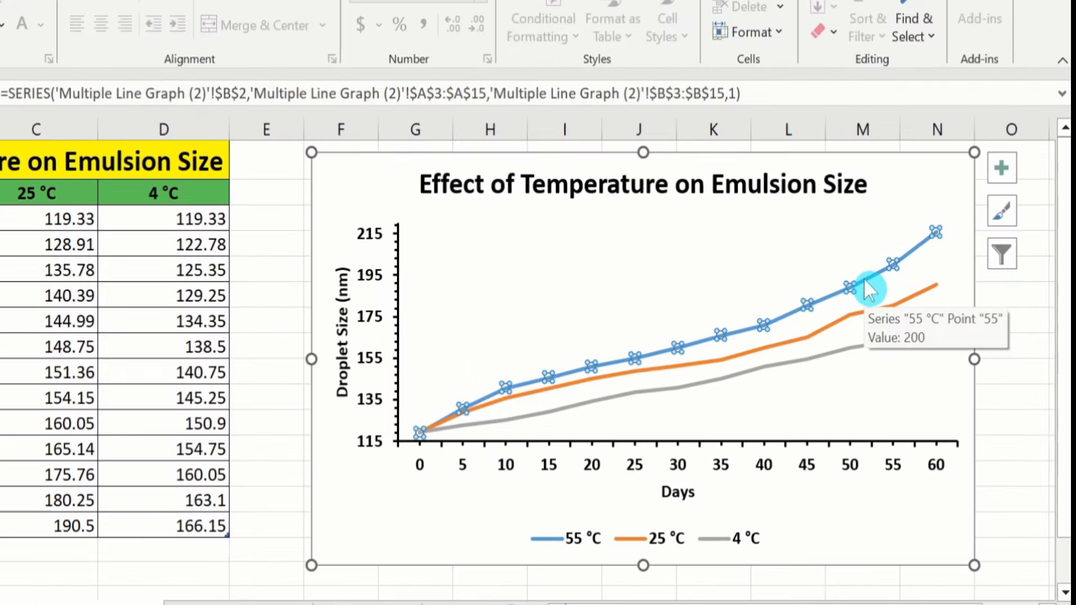
right_click(863, 282)
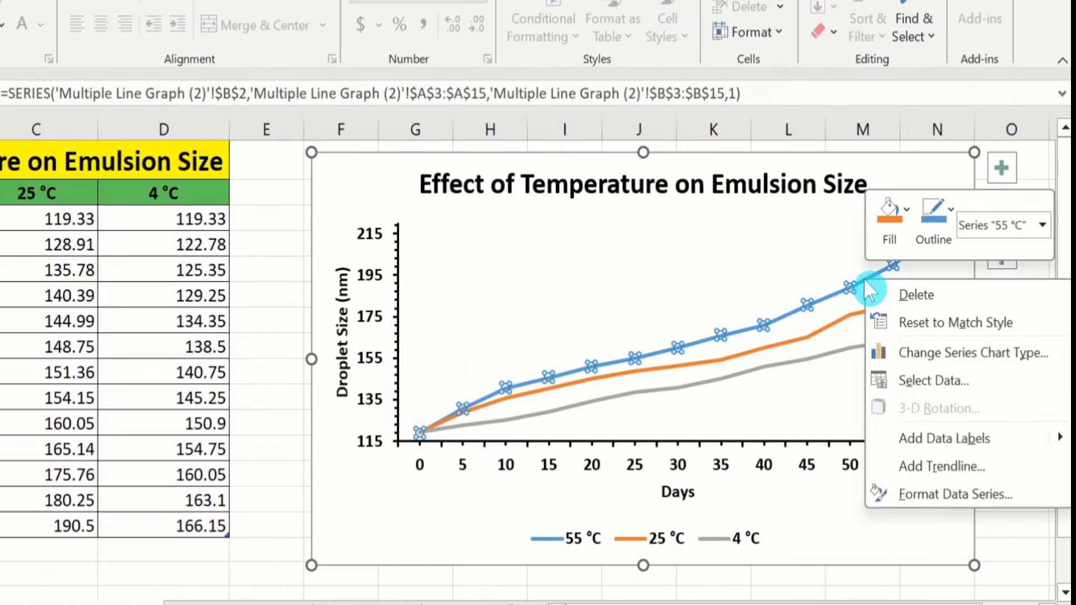
click(952, 495)
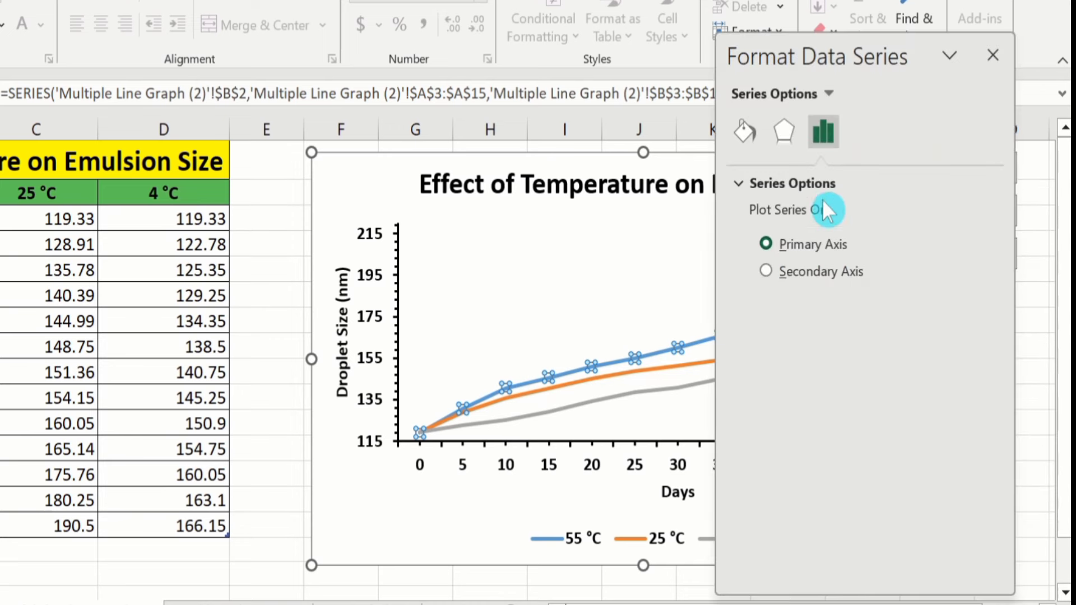
click(743, 135)
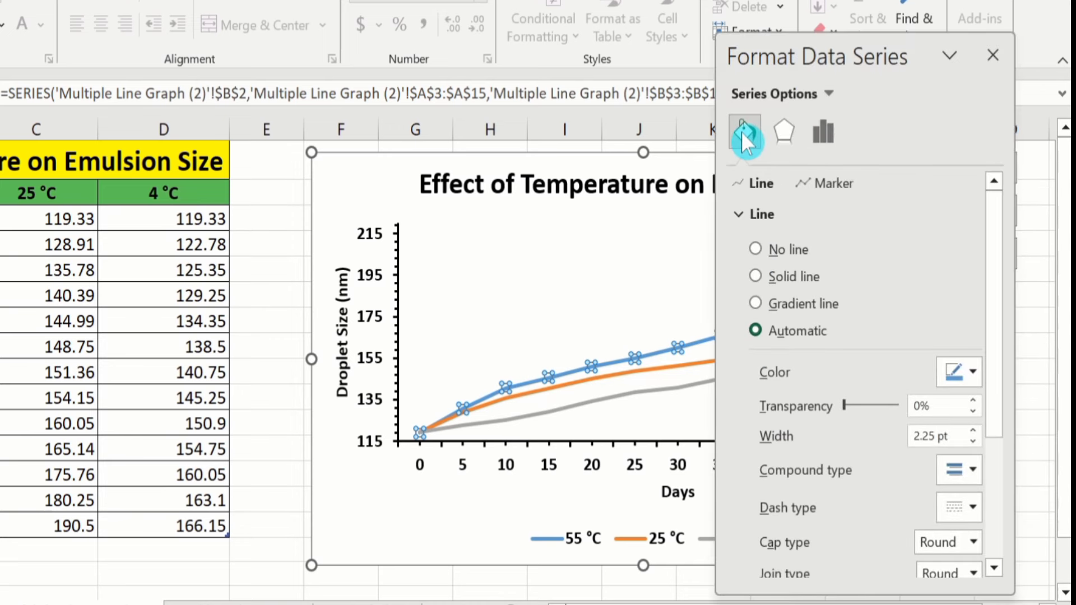
click(755, 276)
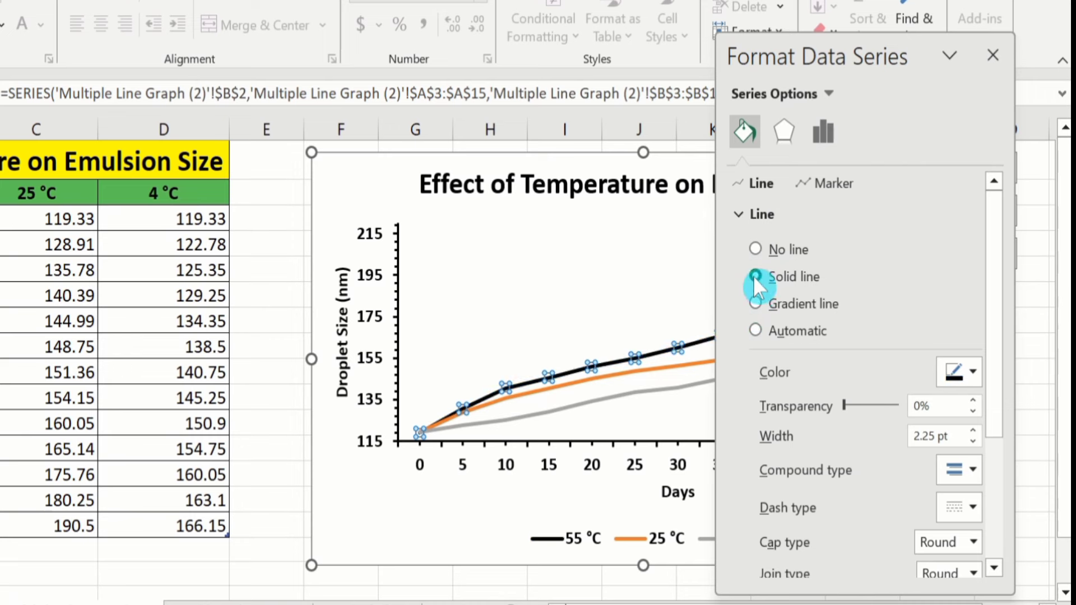
click(975, 372)
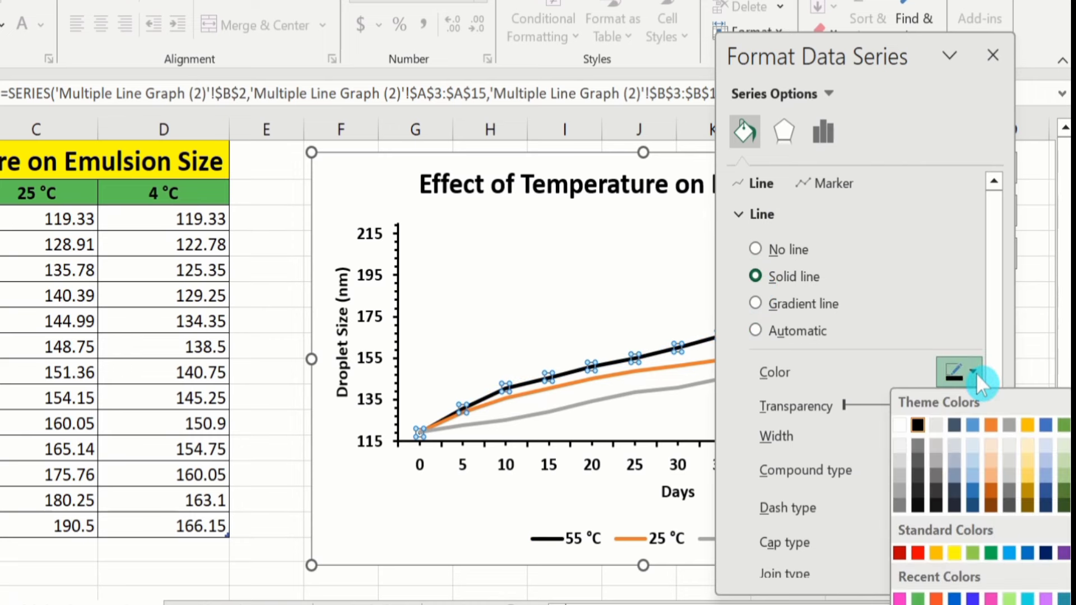
click(990, 555)
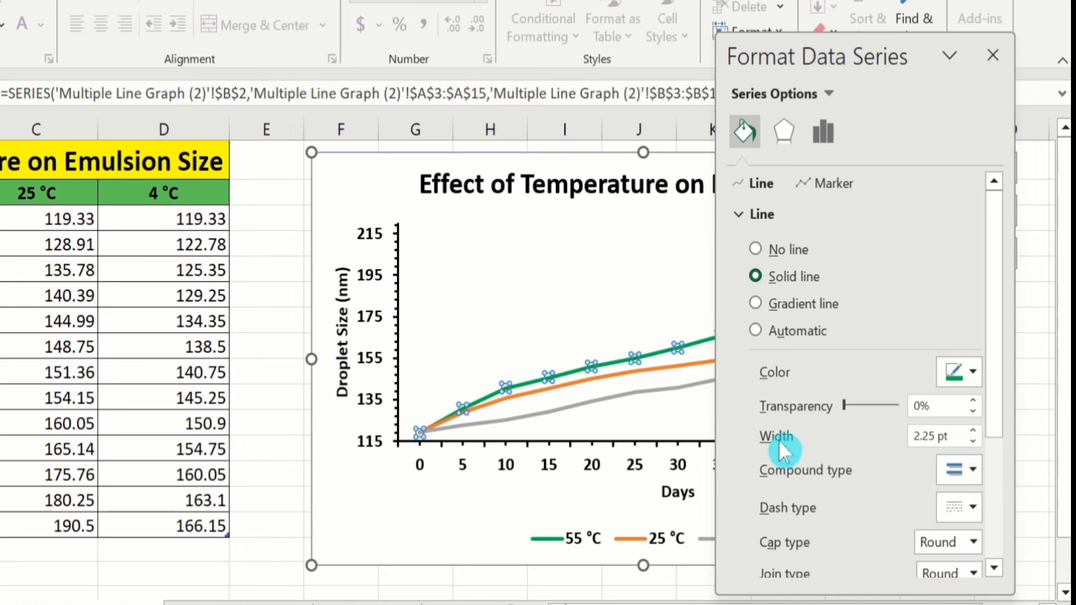
- Set the line width of the 55 °C series to 2 pt
click(973, 430)
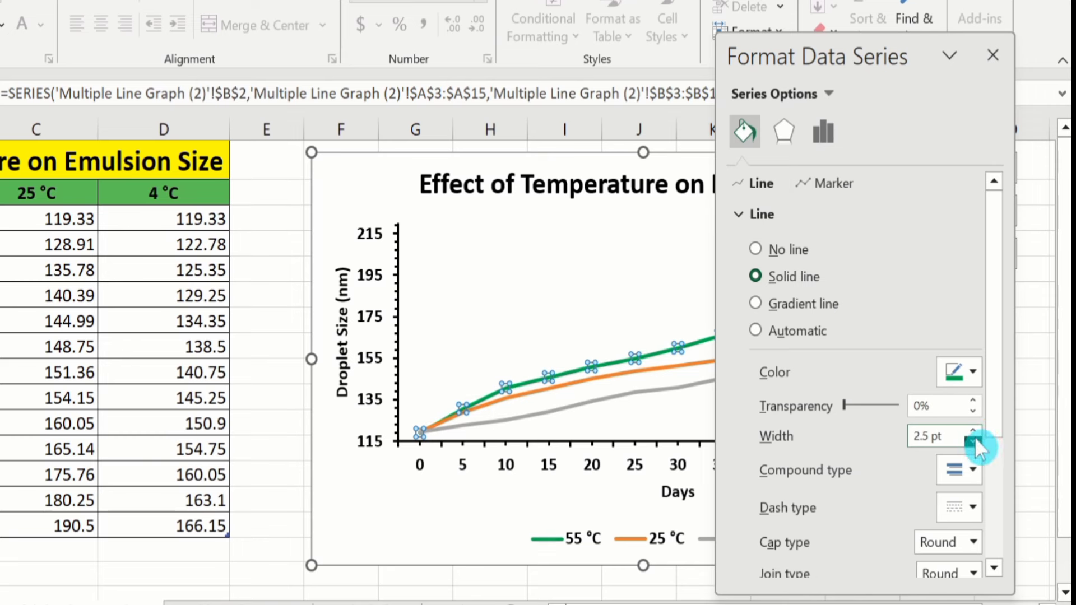
click(974, 438)
click(974, 438)
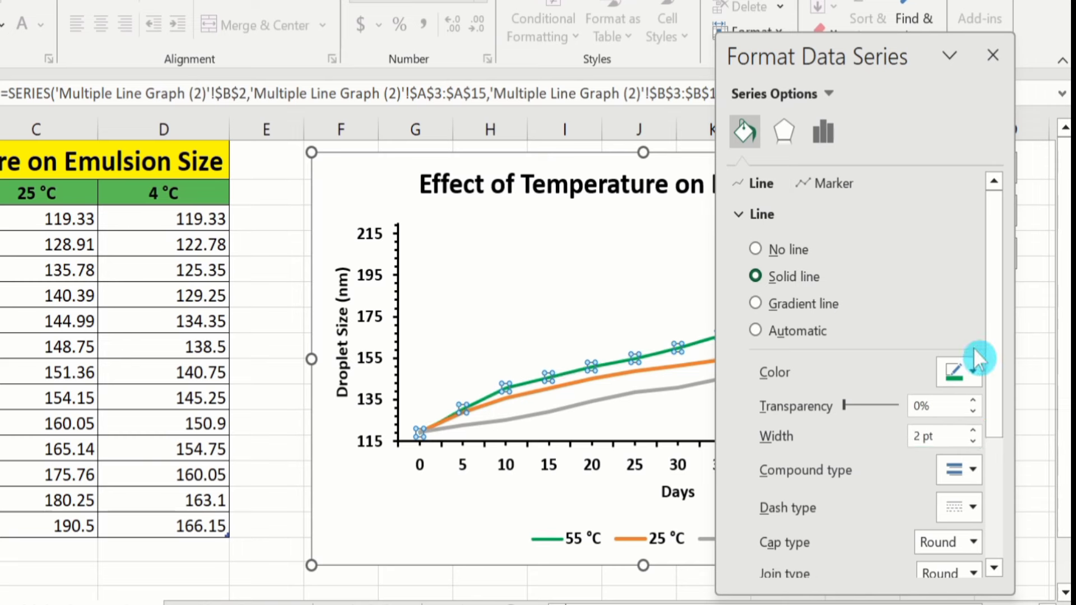
- Format the 25 °C data series as a solid red line with a width of 2 pt
click(655, 365)
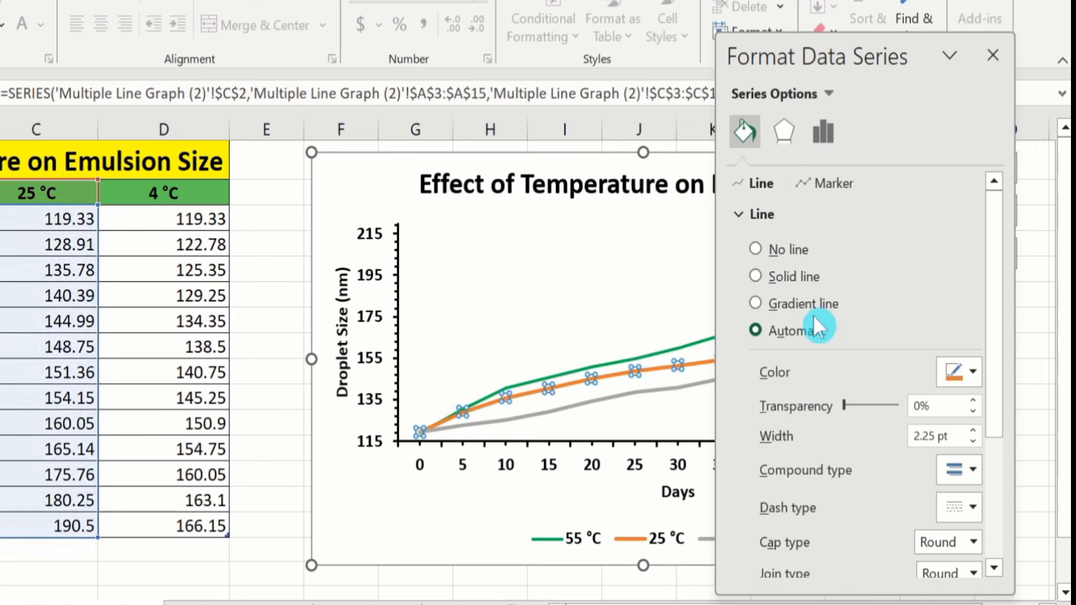
click(755, 277)
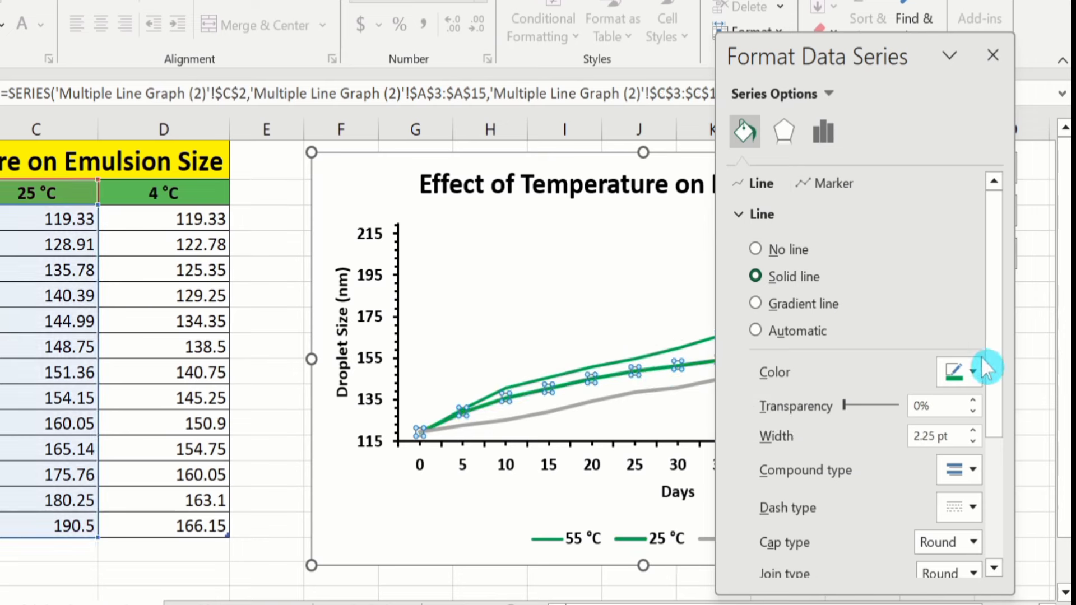
click(973, 372)
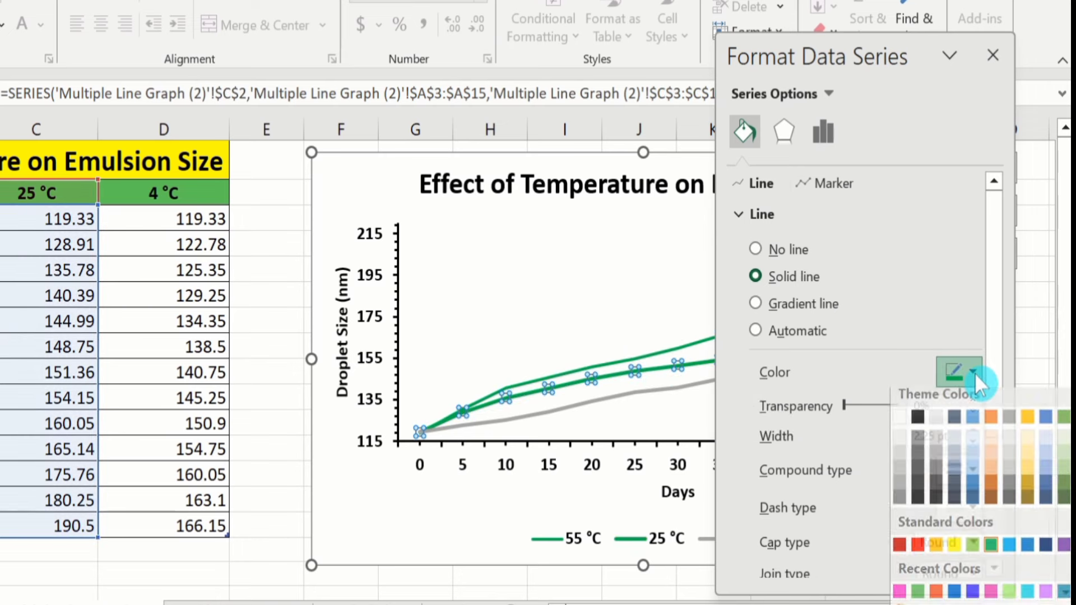
click(920, 553)
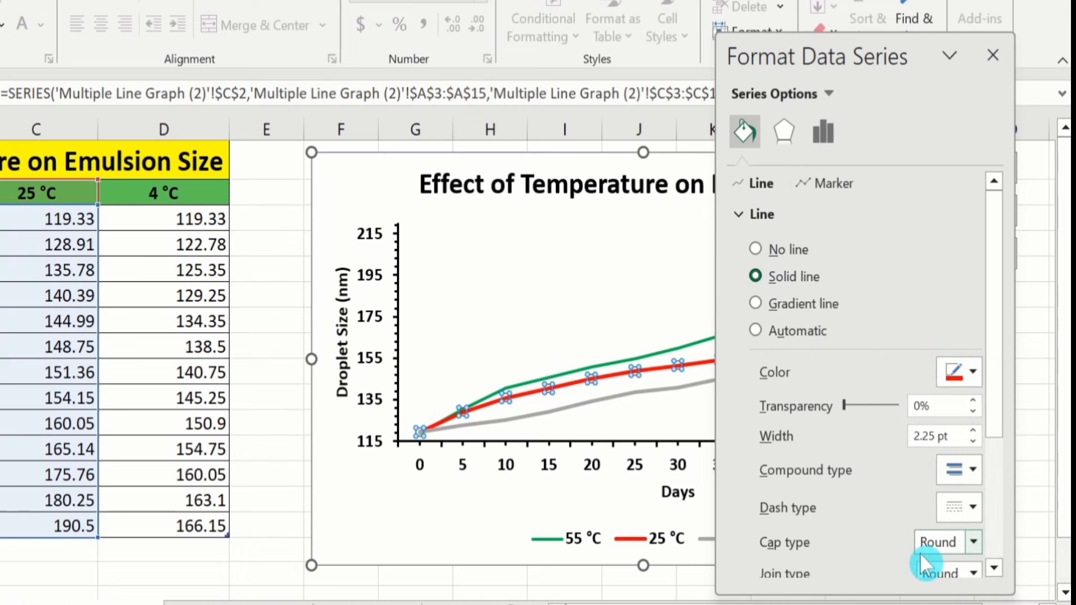
click(973, 441)
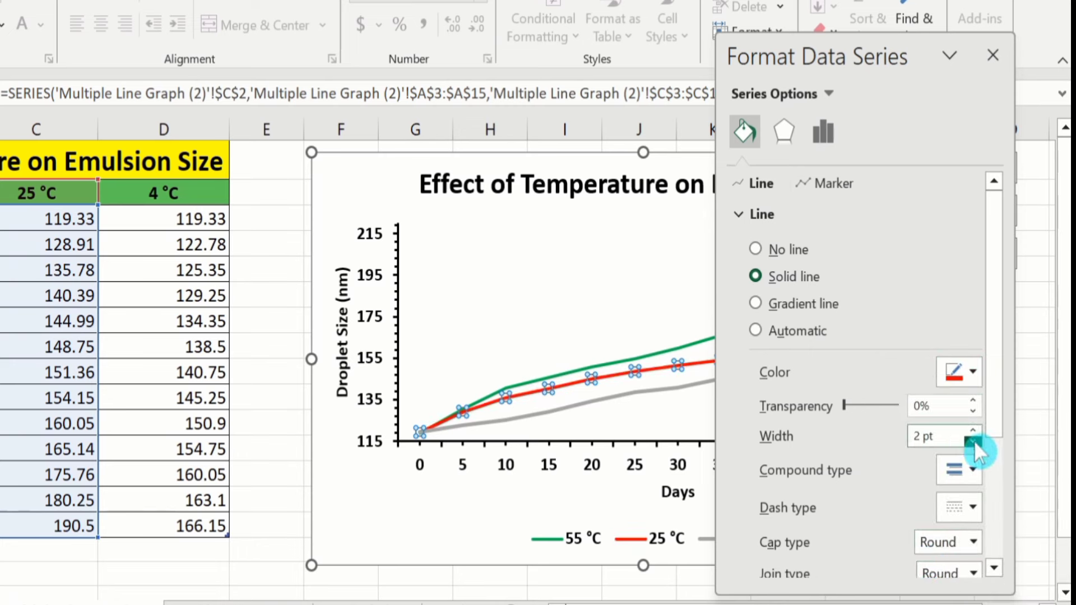
- Format the 4 °C data series as a solid purple line 2 pt wide, then close the series formatting and deselect the chart
click(604, 402)
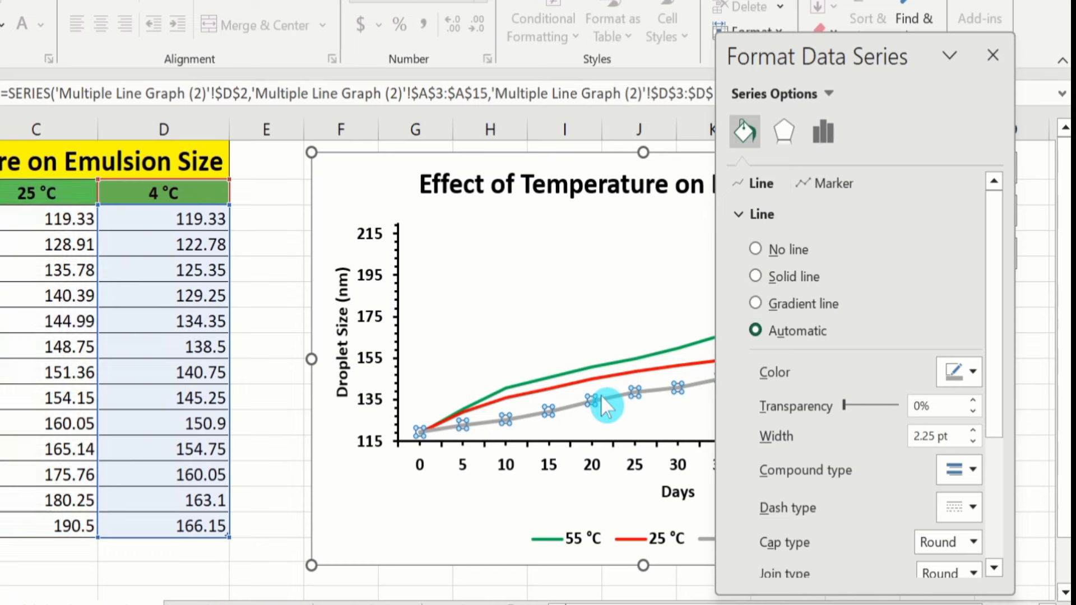
click(759, 274)
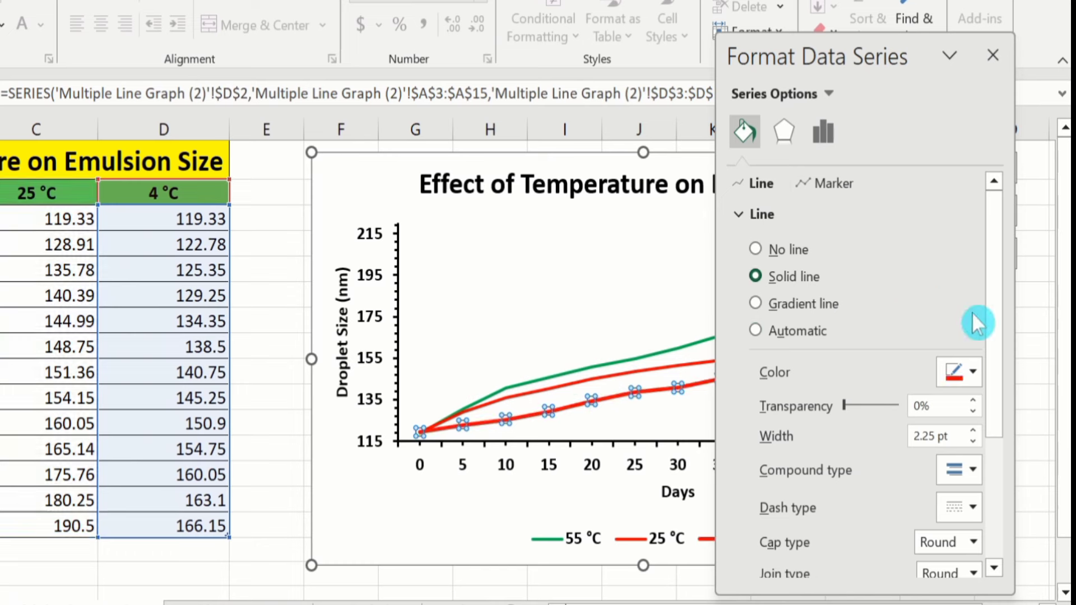
click(974, 371)
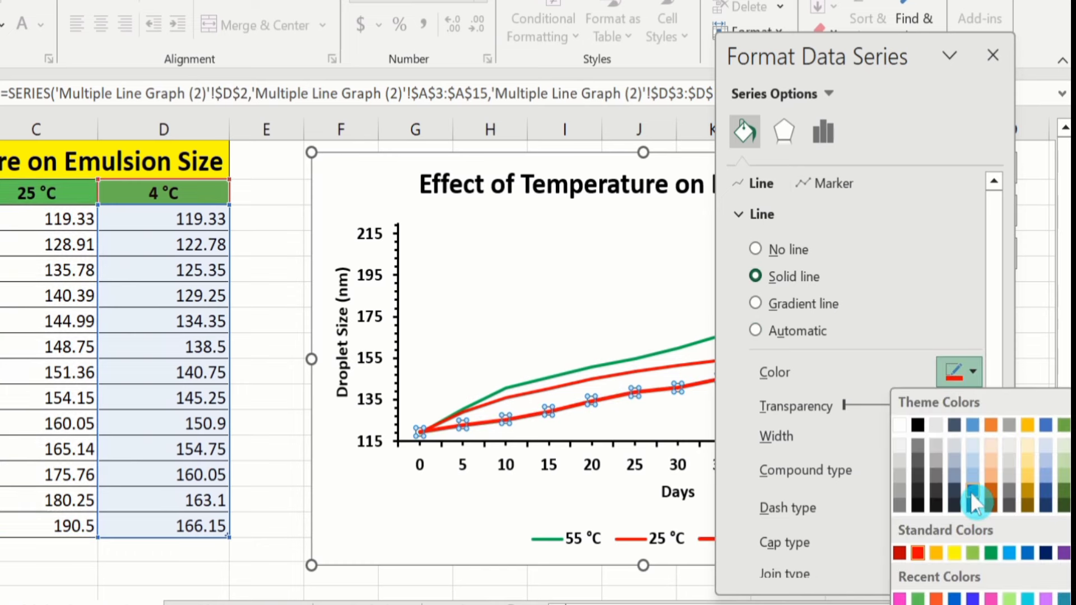
click(1063, 553)
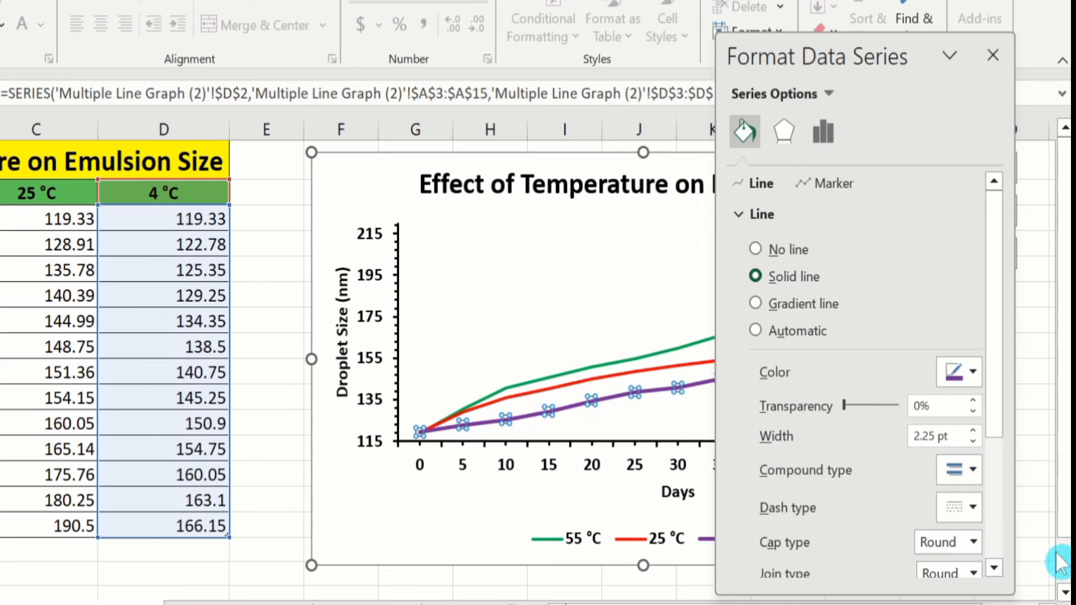
click(973, 441)
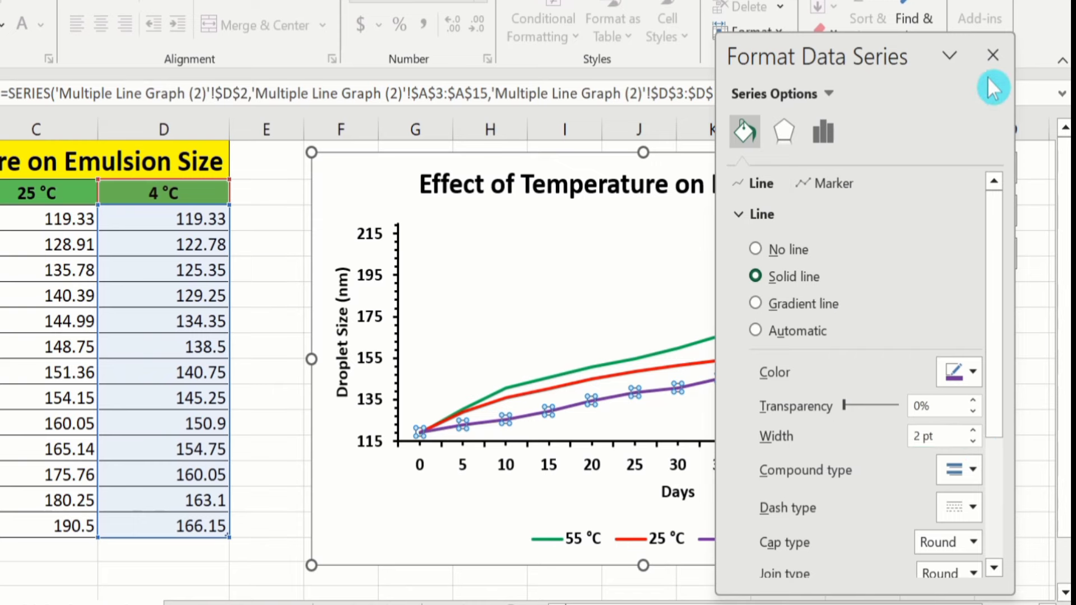
click(992, 55)
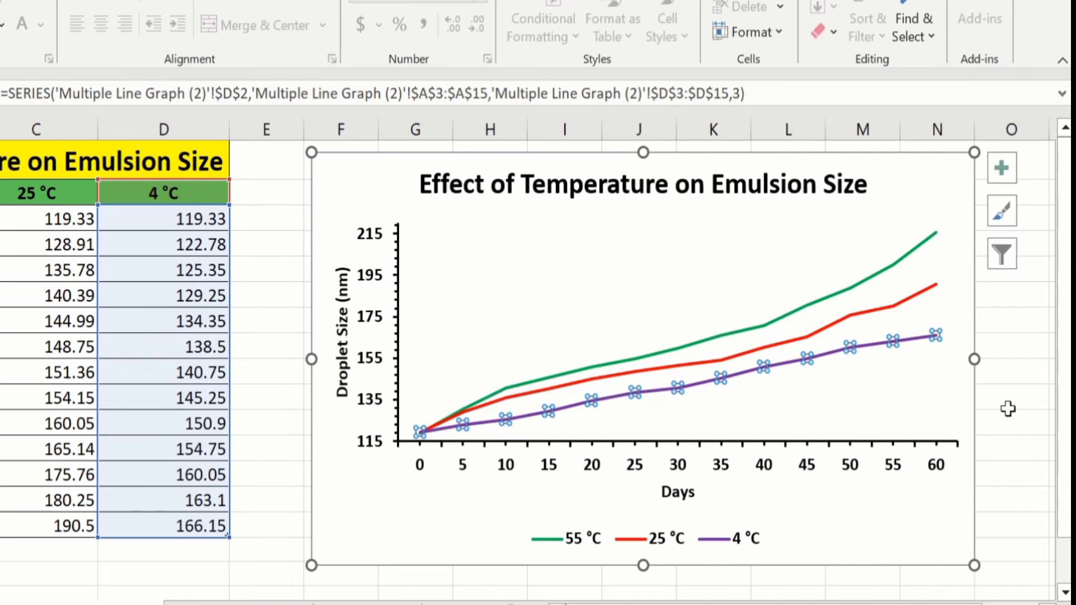
click(1012, 448)
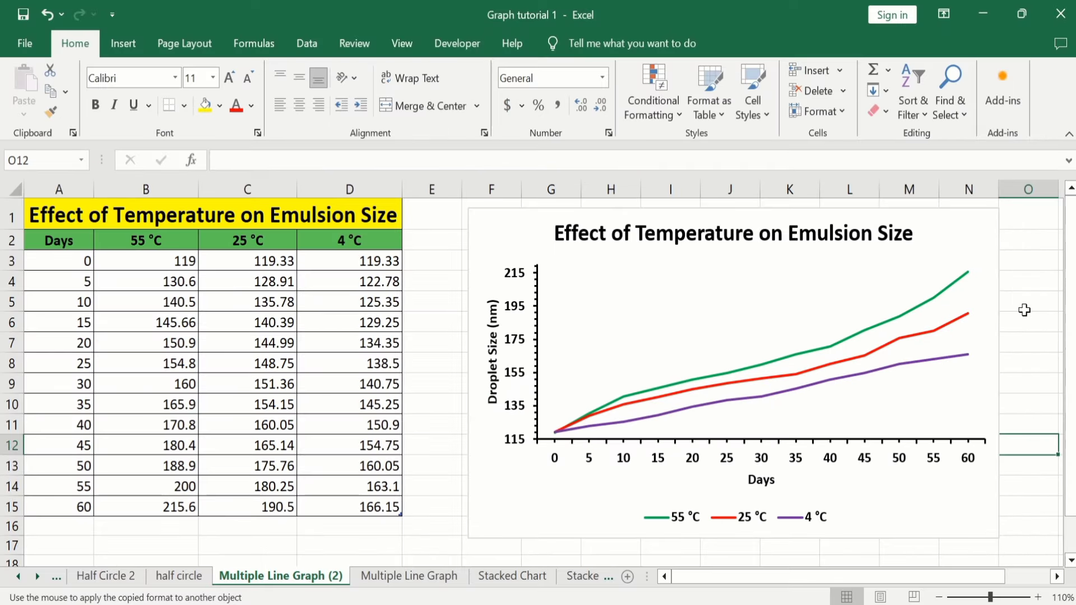